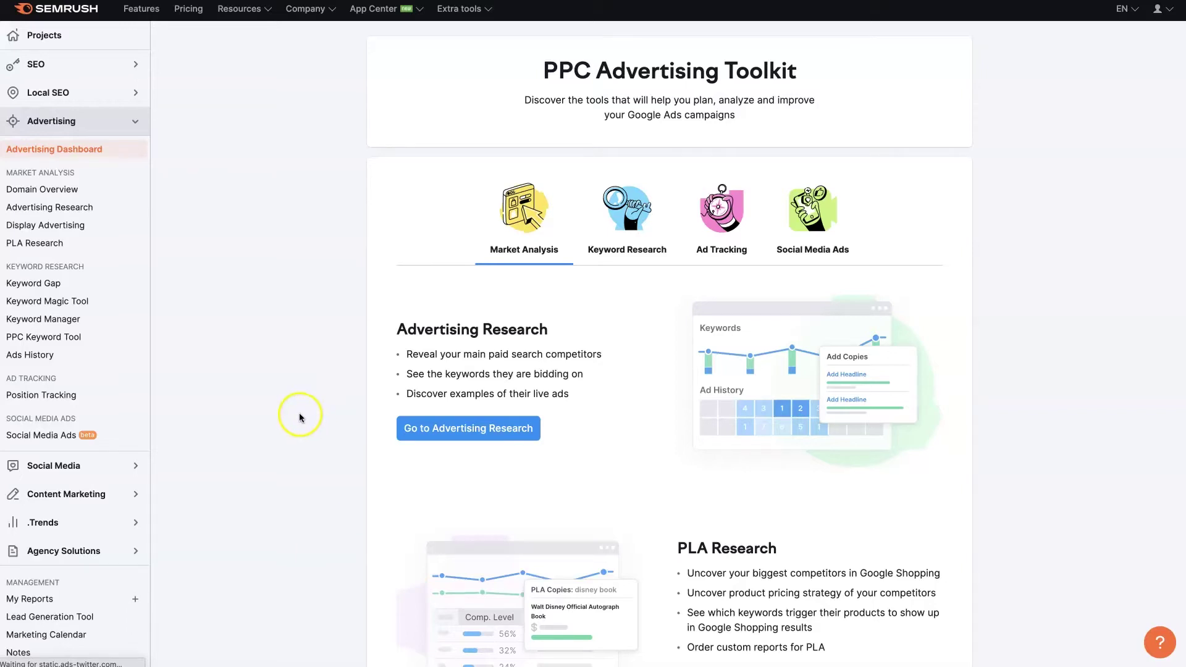
{"action": "scroll", "coordinate": [624, 248], "scroll_direction": "down", "scroll_amount": 1}
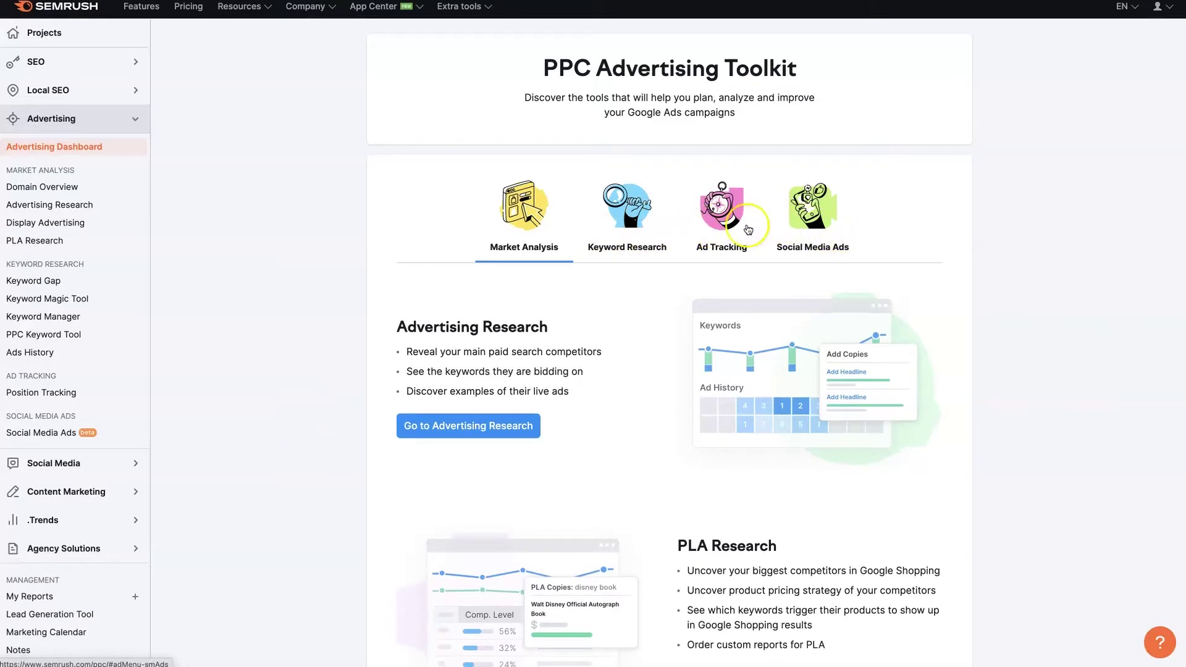
{"action": "scroll", "coordinate": [867, 228], "scroll_direction": "up", "scroll_amount": 1}
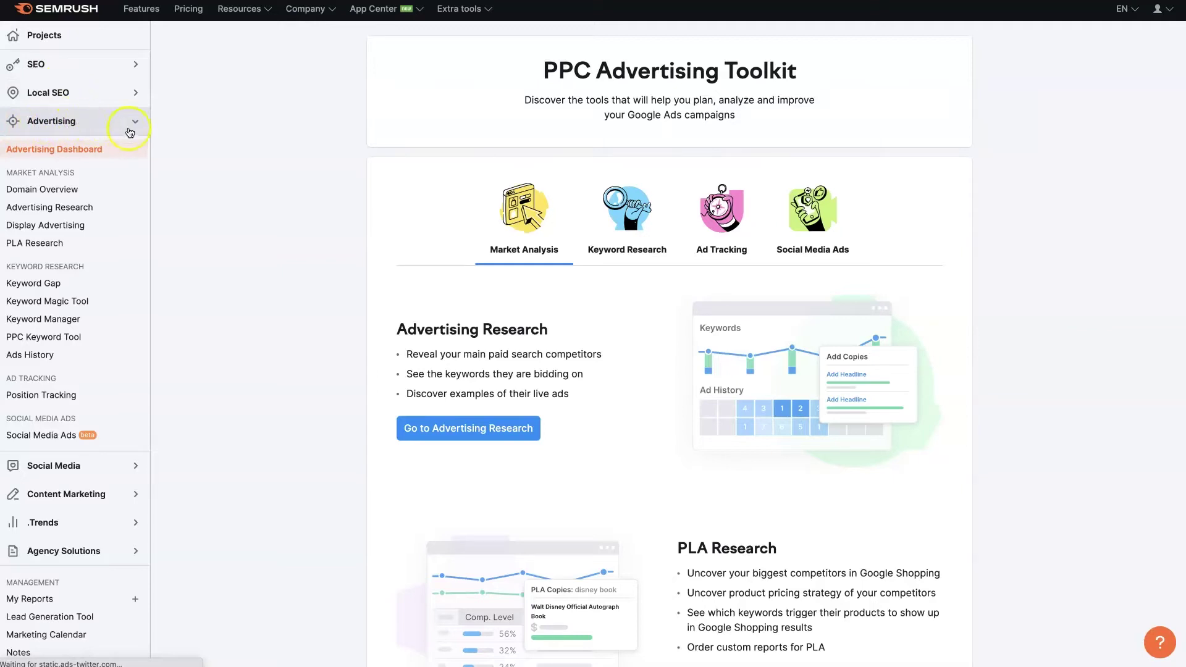
{"action": "left_click", "coordinate": [34, 155]}
{"action": "left_click", "coordinate": [468, 432]}
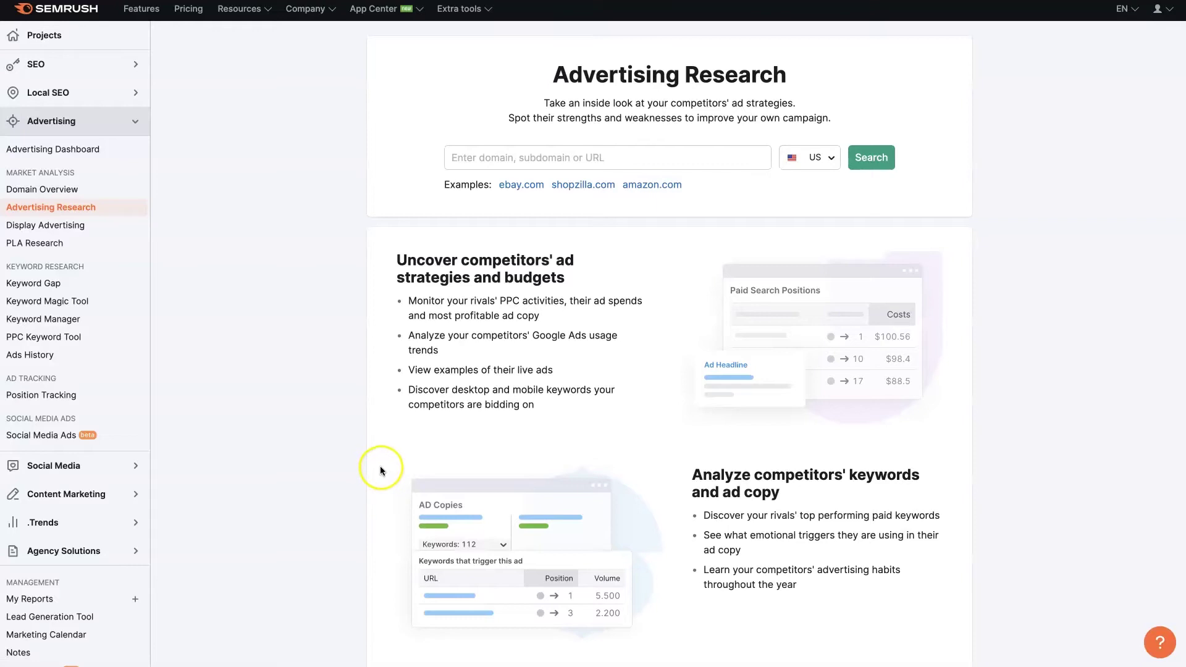
{"action": "left_click", "coordinate": [501, 155]}
{"action": "type", "text": "https://www.mollymaid.com/"}
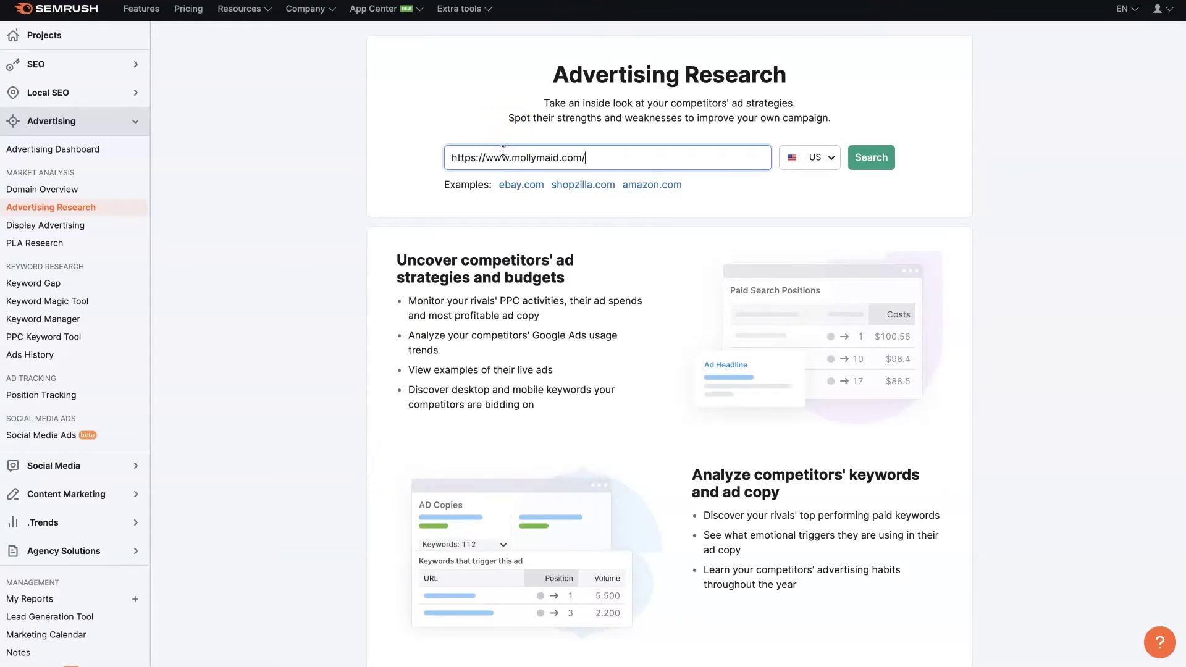
{"action": "left_click", "coordinate": [877, 163]}
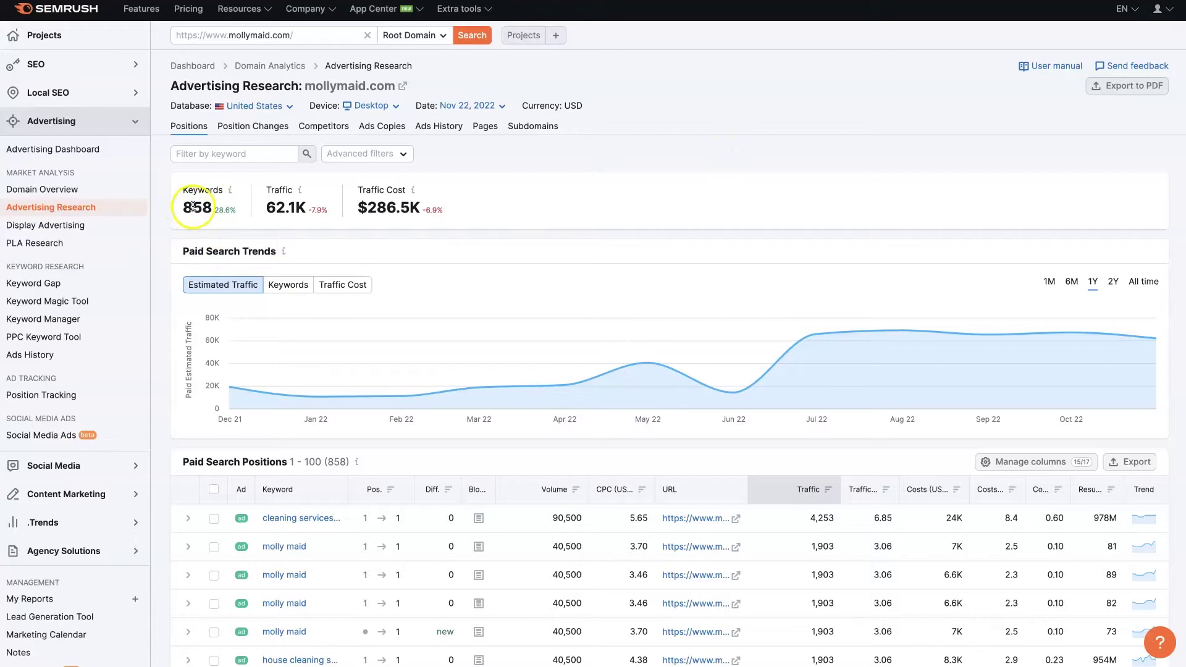
Step: Switch the one-year Paid Search Trends chart through Keywords to Traffic Cost
{"action": "mouse_move", "coordinate": [215, 207]}
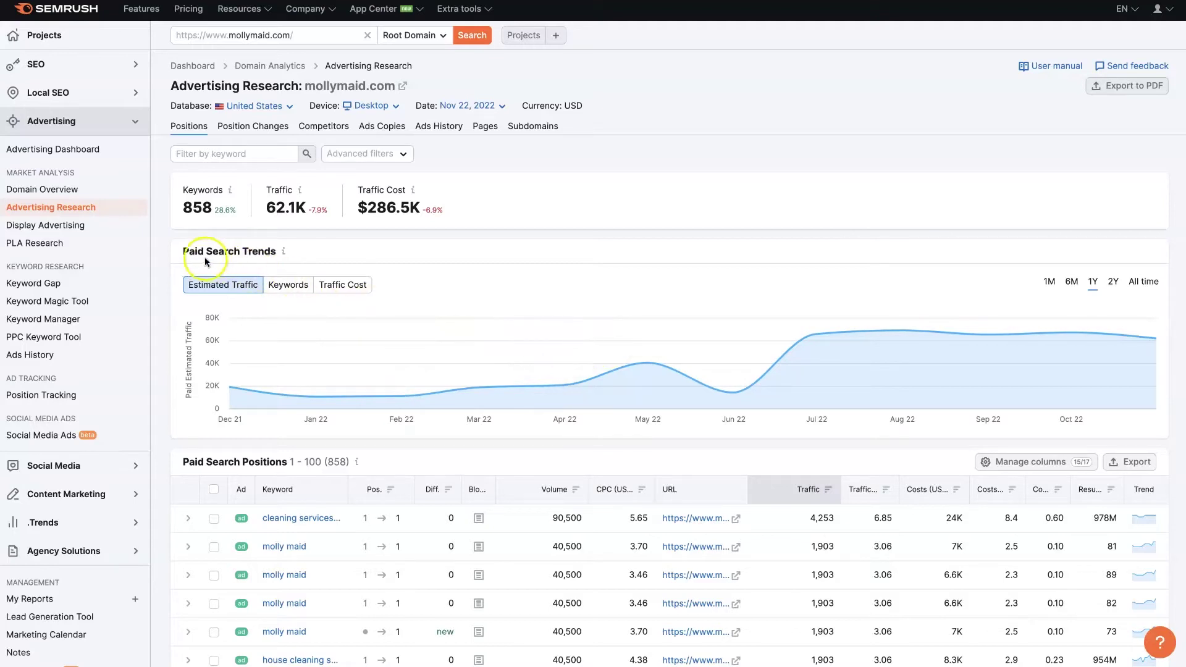
{"action": "left_click", "coordinate": [291, 286]}
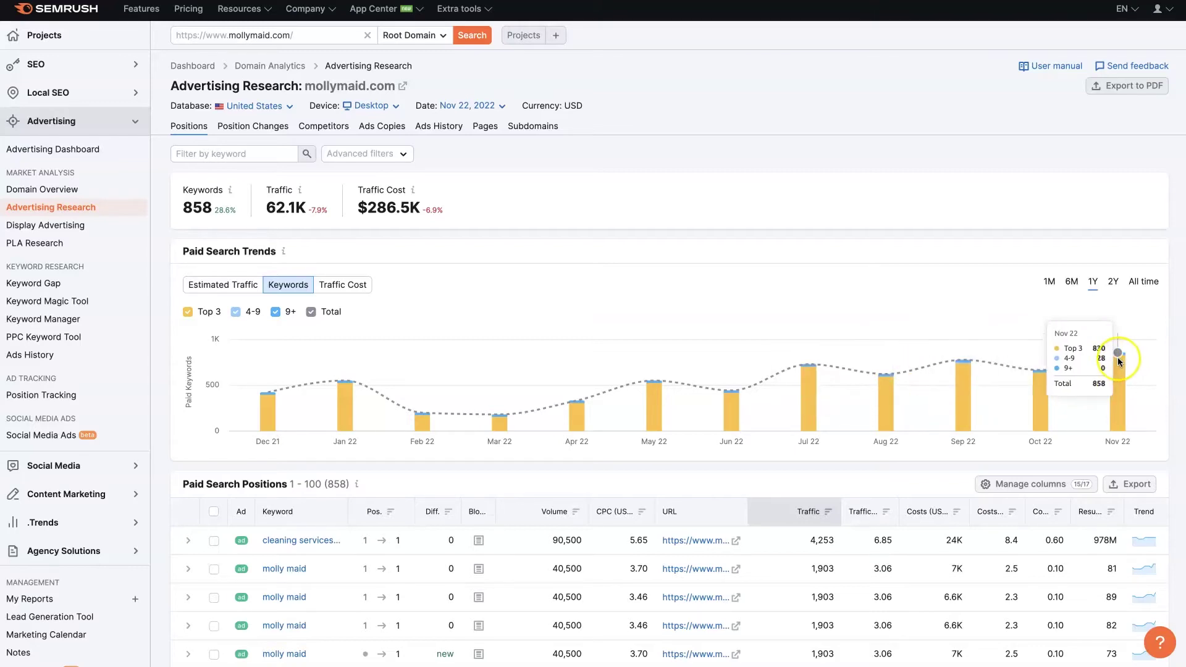
{"action": "left_click", "coordinate": [359, 288]}
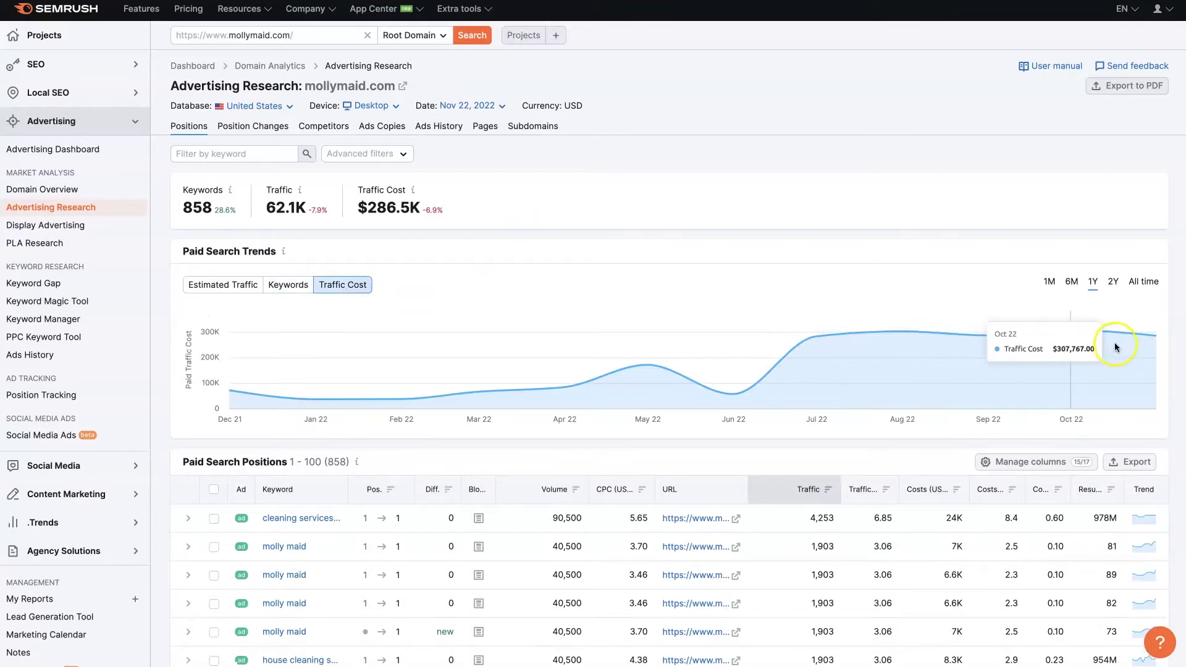
{"action": "scroll", "coordinate": [602, 331], "scroll_direction": "down", "scroll_amount": 2}
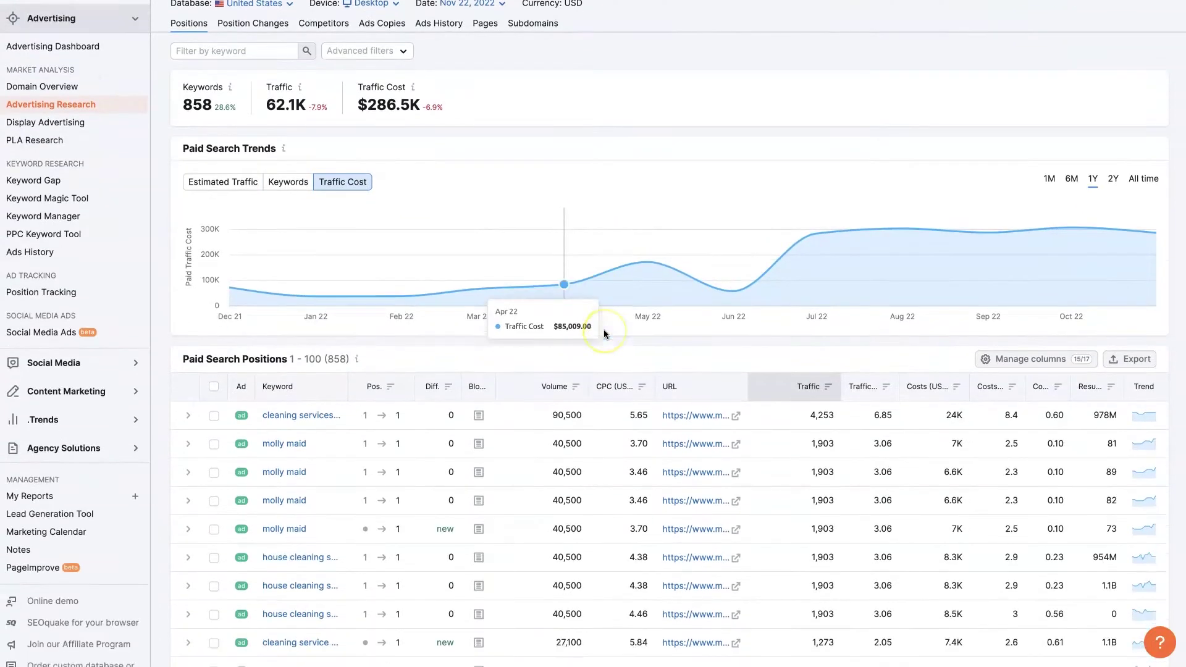
Step: Sort Paid Search Positions by Volume descending, led by the 90,500-volume 'cleaning services' keywords
{"action": "scroll", "coordinate": [603, 328], "scroll_direction": "down", "scroll_amount": 3}
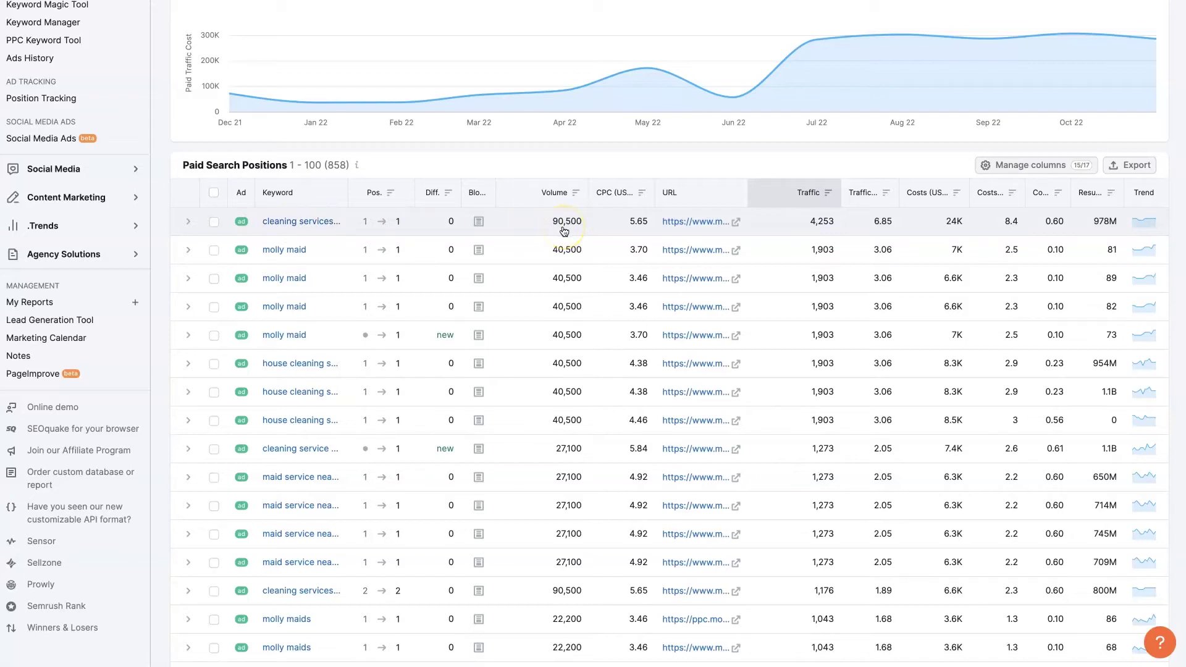
{"action": "left_click", "coordinate": [526, 200]}
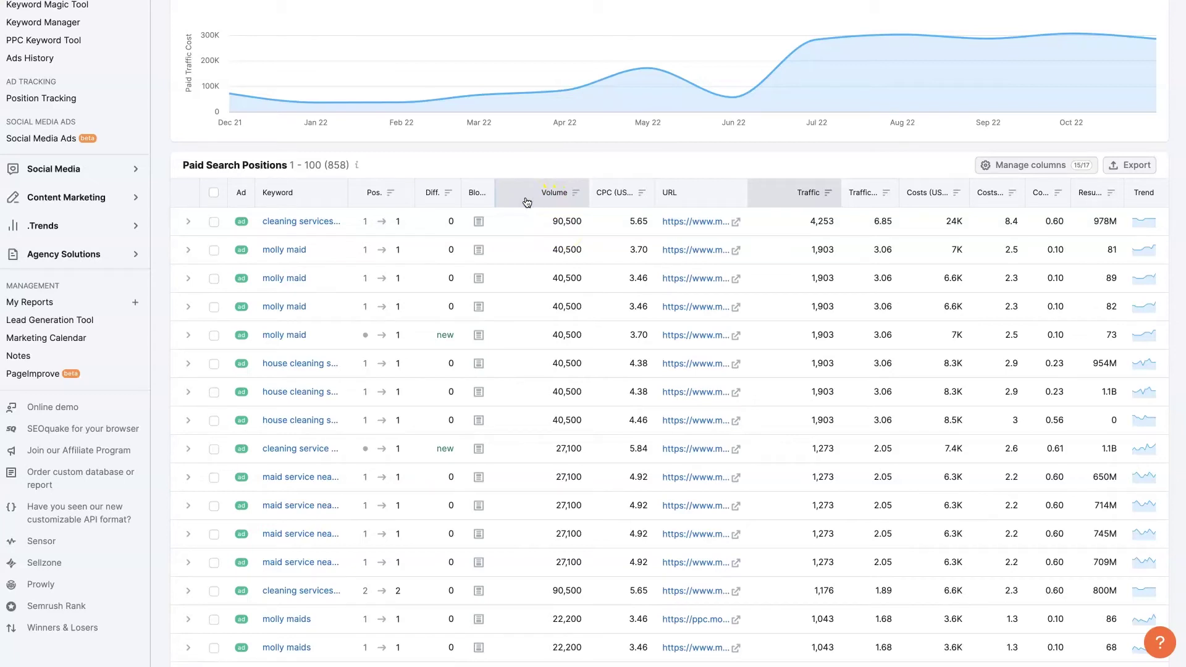
{"action": "left_click", "coordinate": [575, 193]}
{"action": "left_click", "coordinate": [534, 197]}
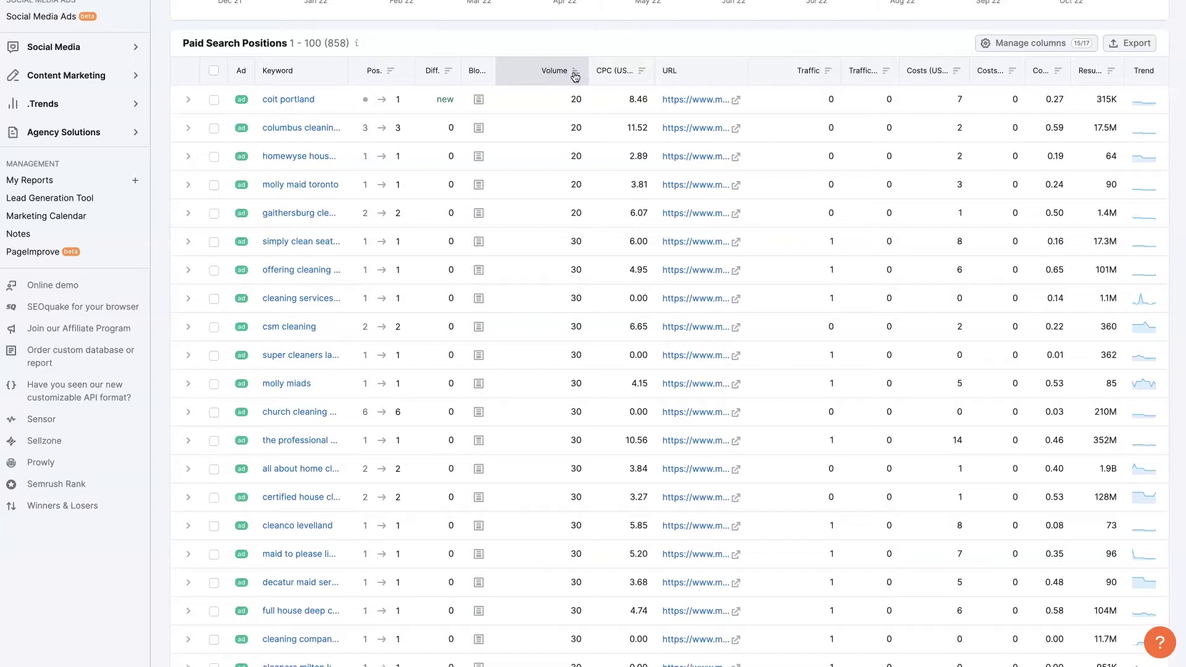
{"action": "left_click", "coordinate": [576, 75]}
{"action": "scroll", "coordinate": [578, 71], "scroll_direction": "down", "scroll_amount": 1}
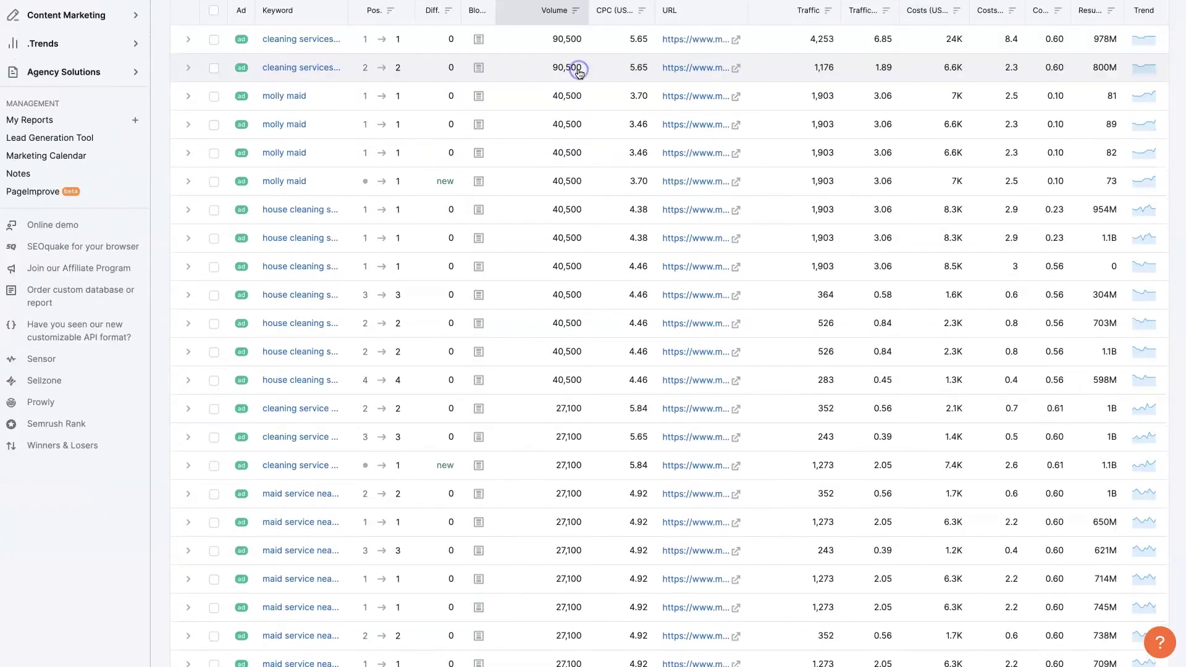
{"action": "scroll", "coordinate": [586, 151], "scroll_direction": "up", "scroll_amount": 1}
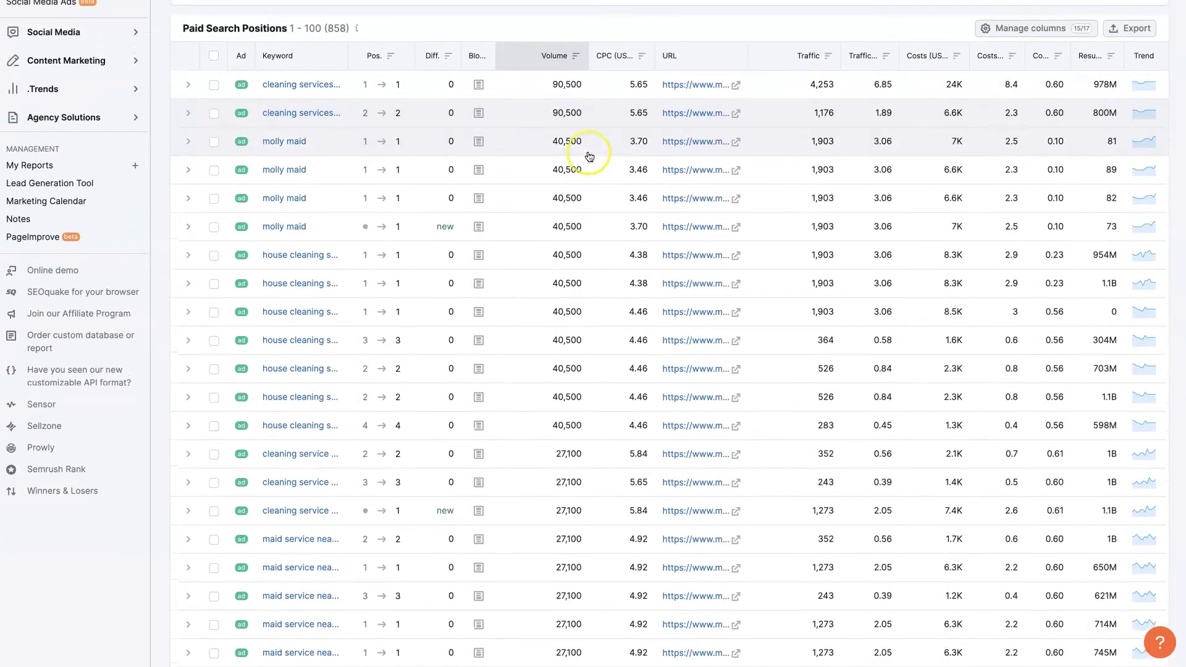
{"action": "left_click", "coordinate": [587, 154]}
{"action": "scroll", "coordinate": [587, 151], "scroll_direction": "up", "scroll_amount": 1}
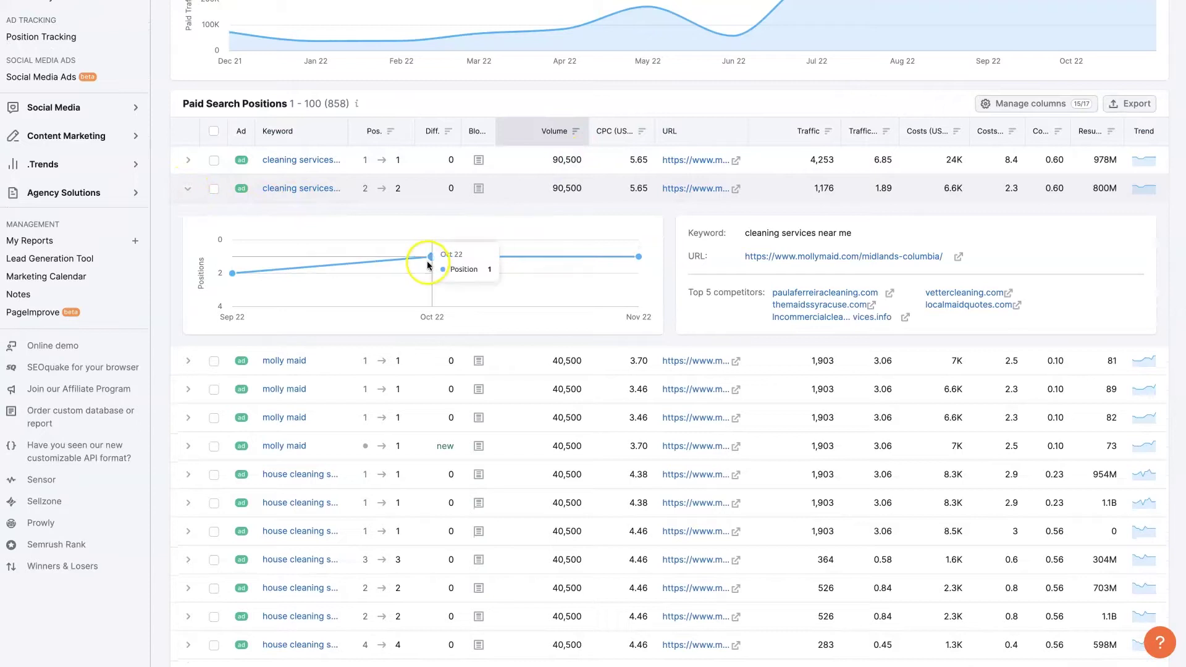
{"action": "mouse_move", "coordinate": [606, 257]}
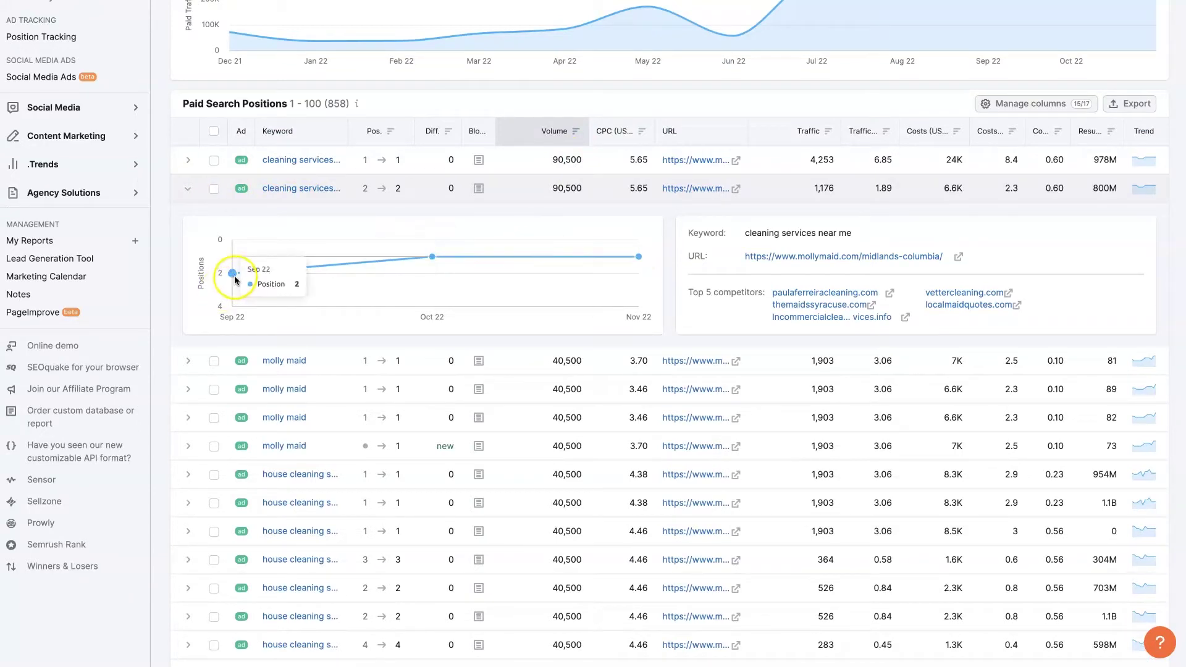
{"action": "mouse_move", "coordinate": [426, 265]}
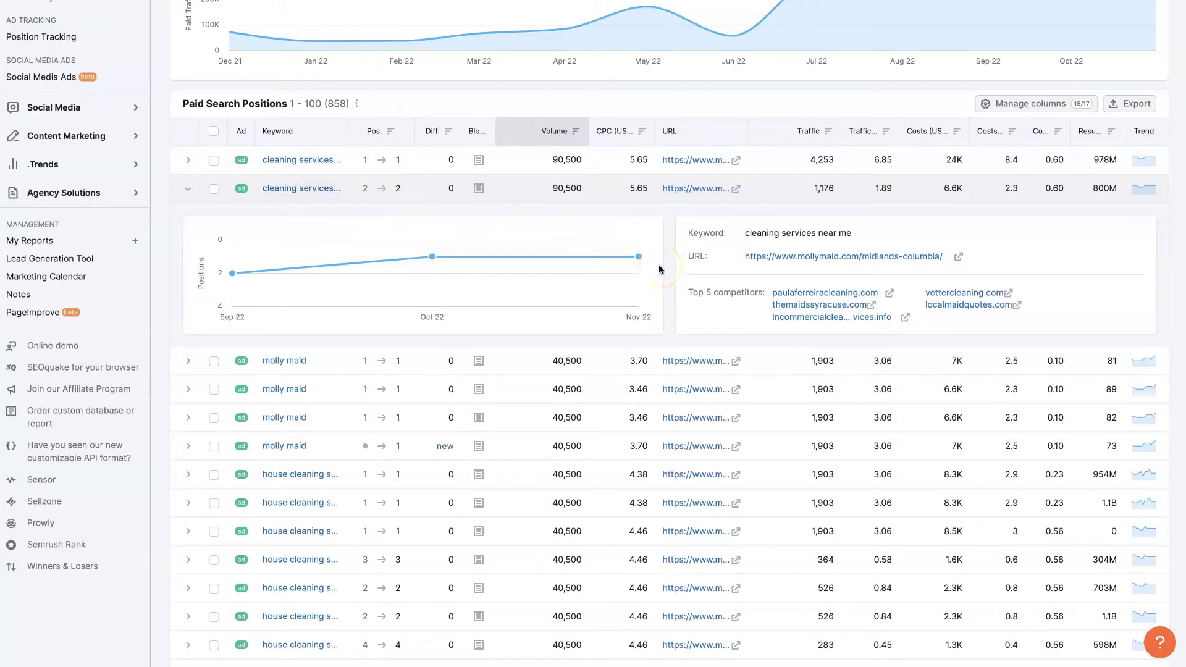
{"action": "left_click", "coordinate": [186, 189]}
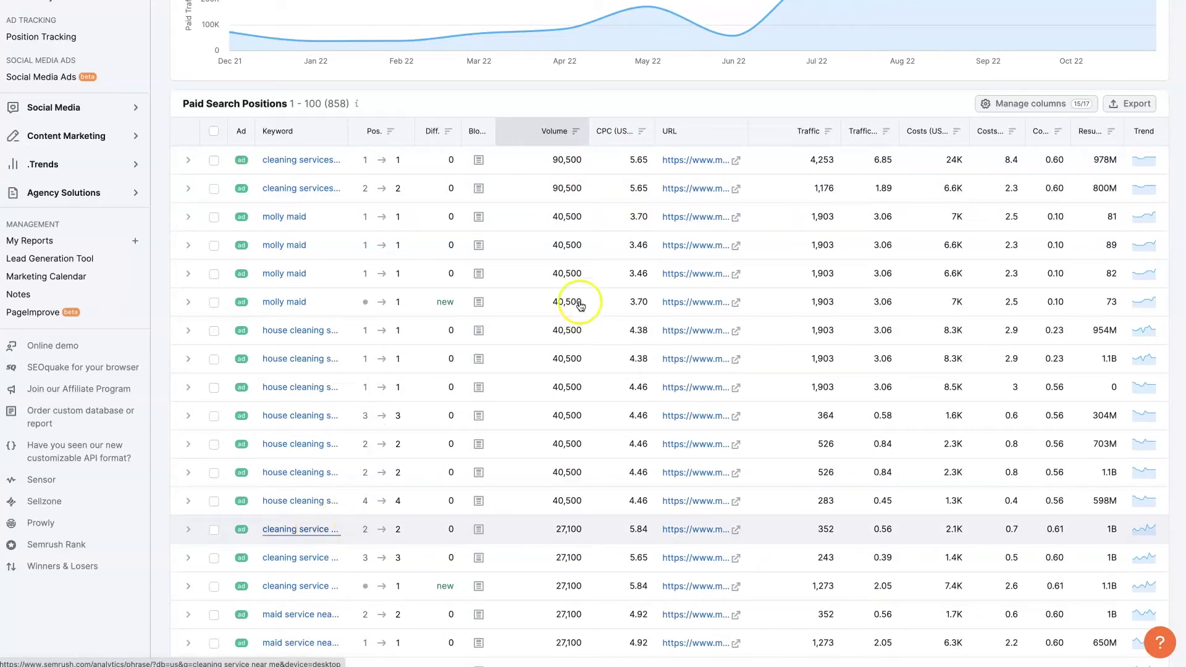
{"action": "left_click", "coordinate": [213, 161]}
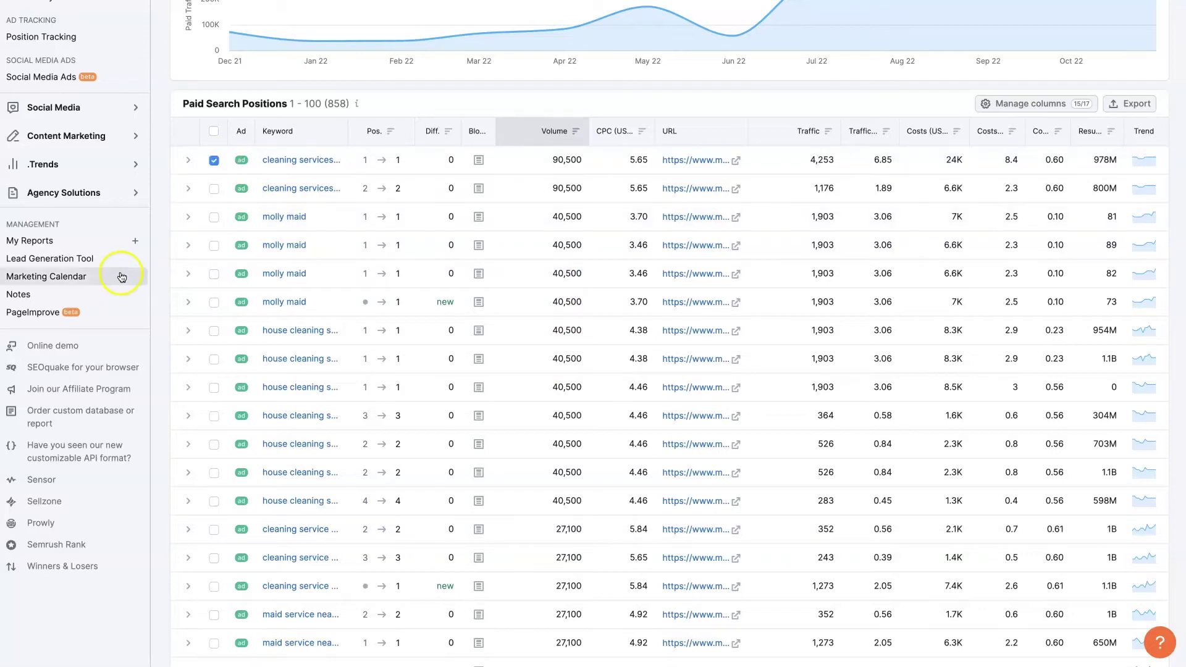
{"action": "left_click", "coordinate": [214, 220]}
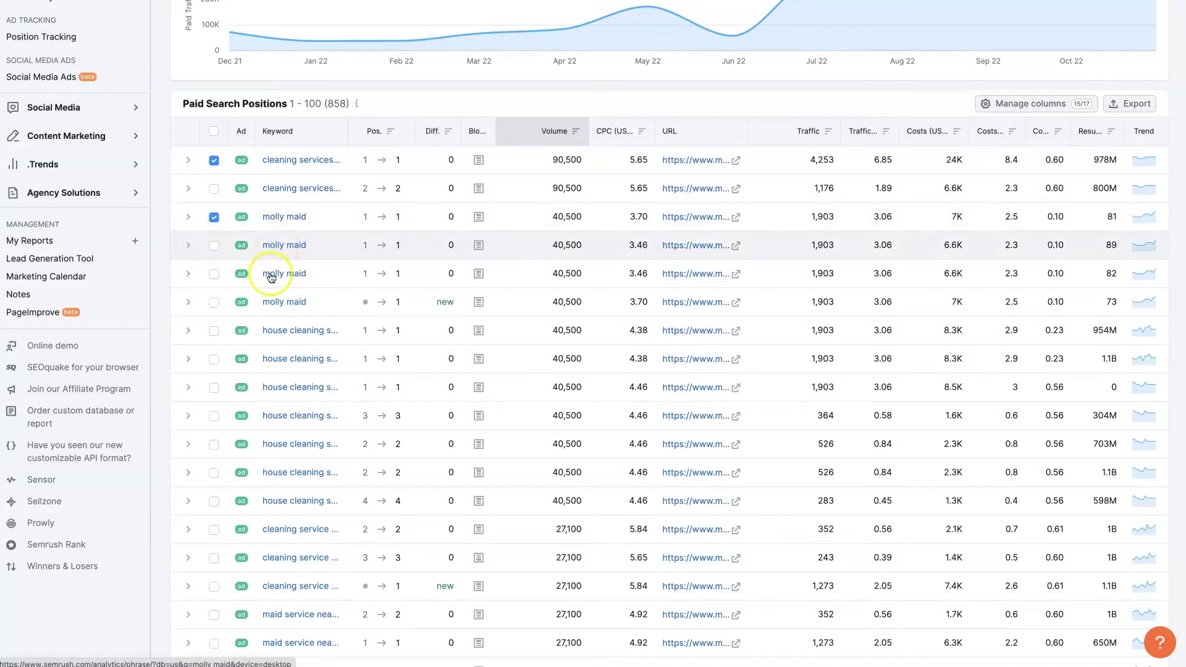
{"action": "left_click", "coordinate": [214, 332]}
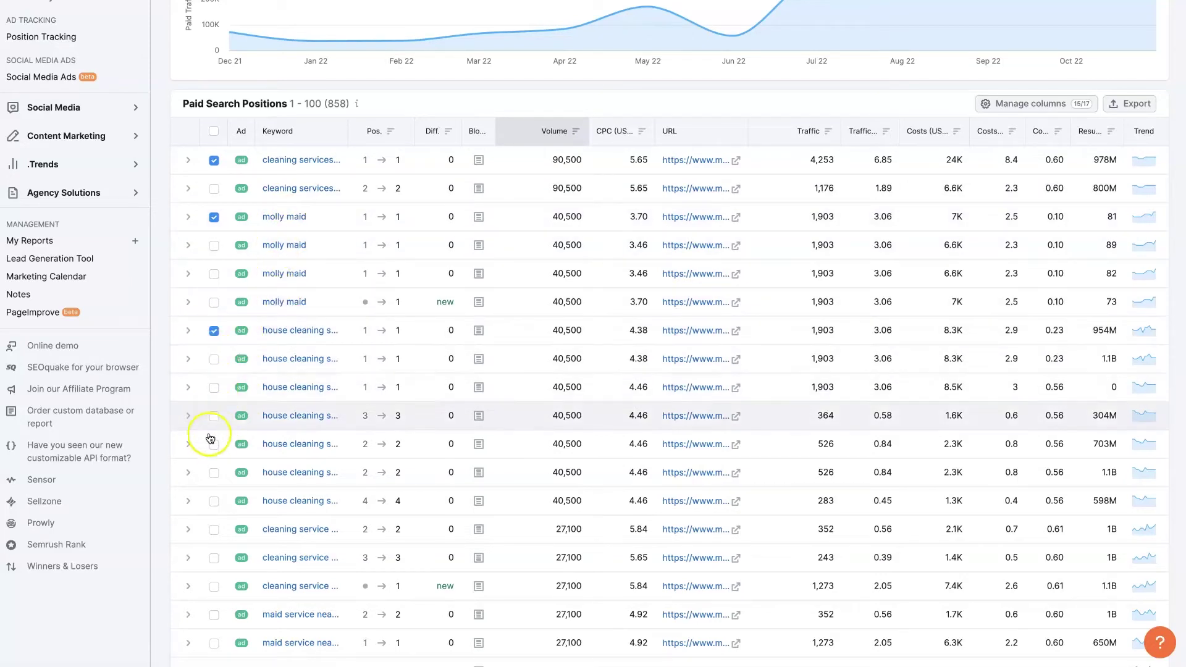
{"action": "left_click", "coordinate": [214, 533]}
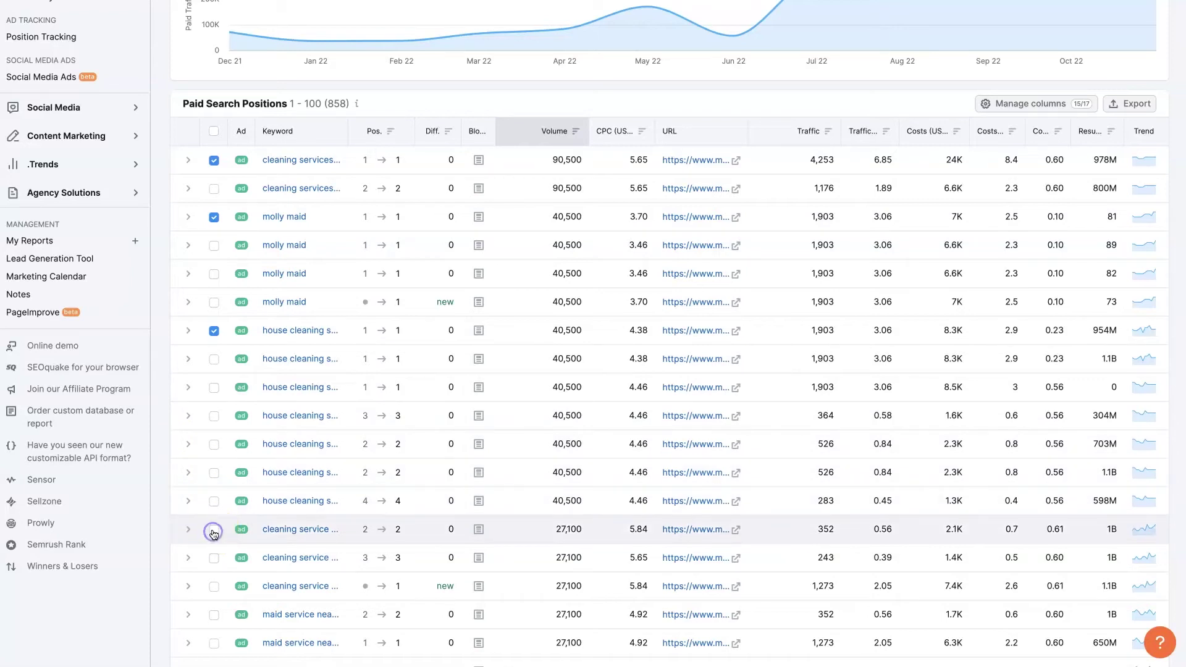
{"action": "scroll", "coordinate": [214, 534], "scroll_direction": "down", "scroll_amount": 2}
{"action": "scroll", "coordinate": [214, 532], "scroll_direction": "down", "scroll_amount": 4}
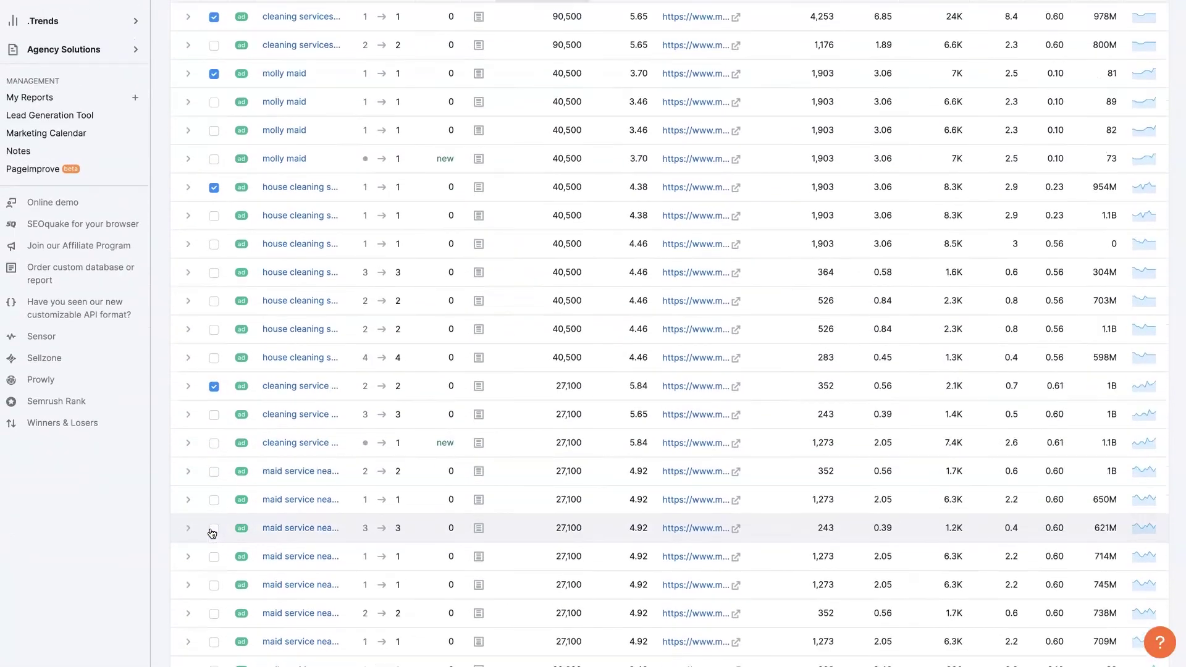
{"action": "scroll", "coordinate": [211, 532], "scroll_direction": "up", "scroll_amount": 15}
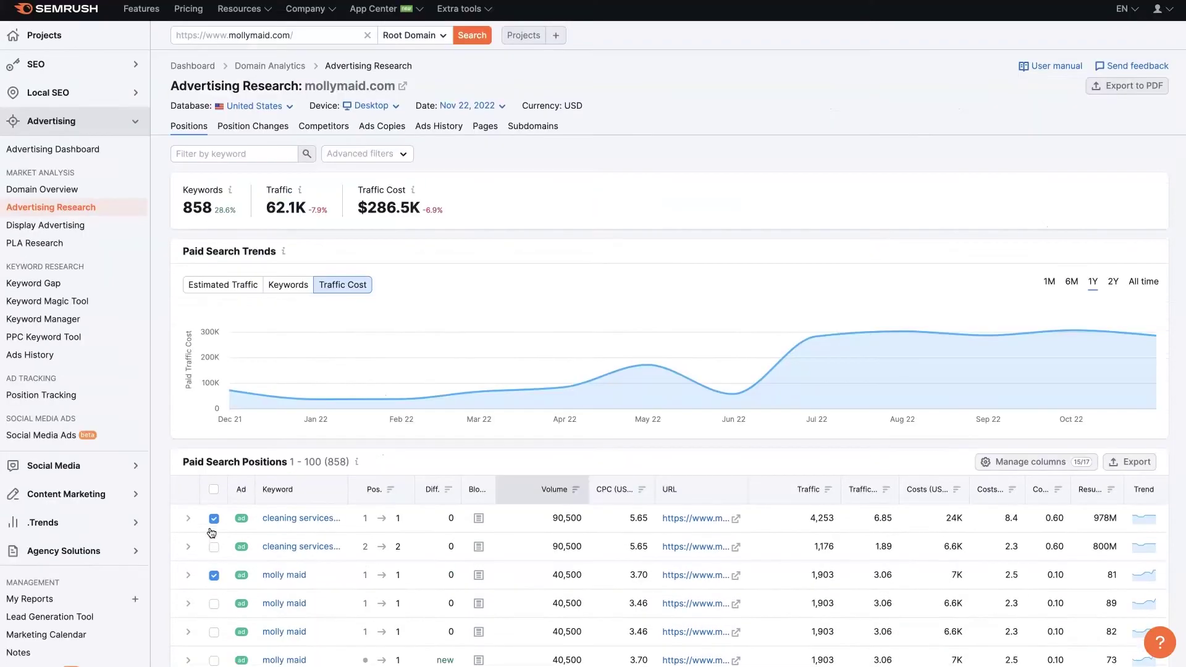
{"action": "scroll", "coordinate": [679, 396], "scroll_direction": "down", "scroll_amount": 1}
{"action": "left_click", "coordinate": [1126, 398]}
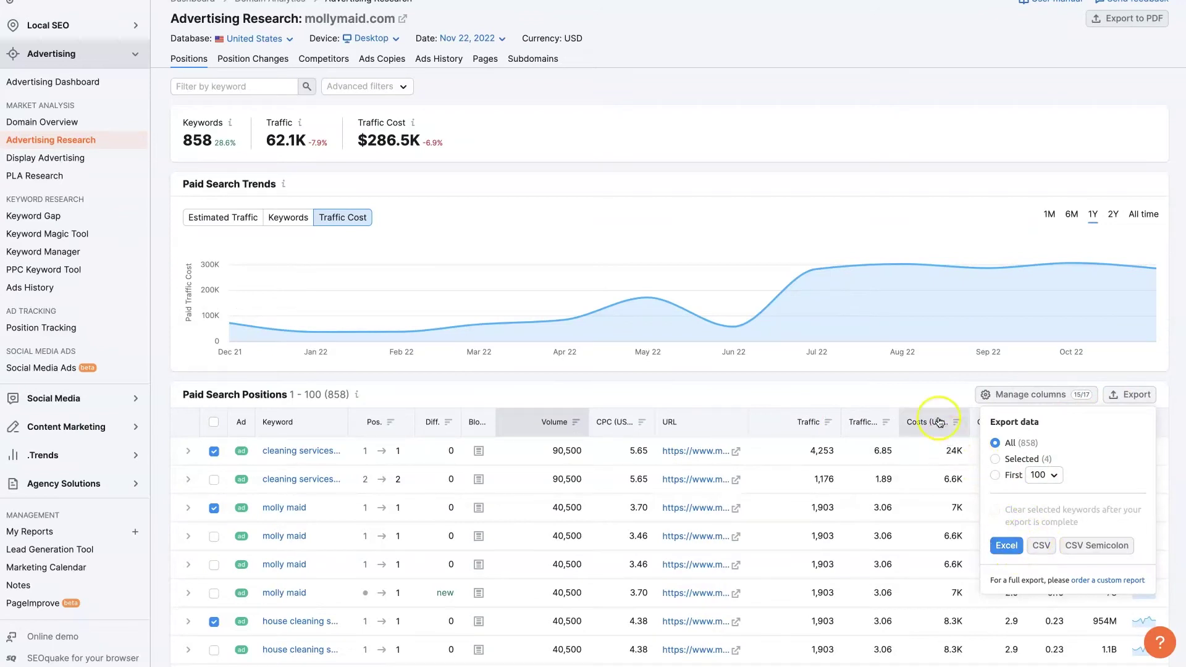
{"action": "left_click", "coordinate": [956, 398]}
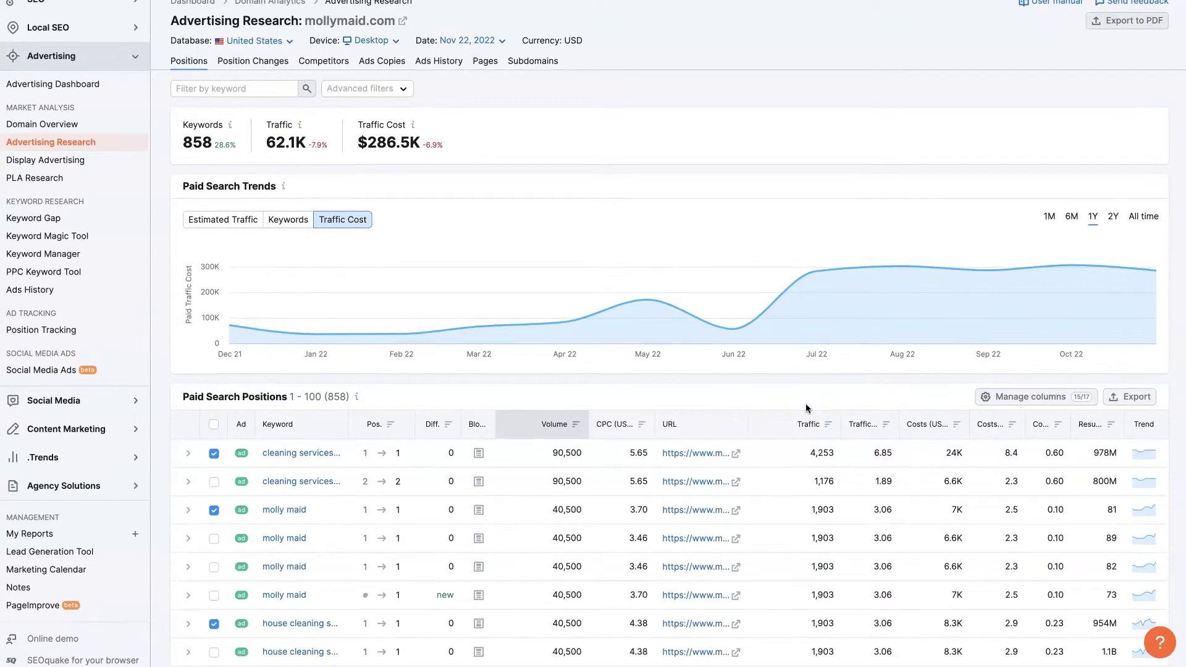
{"action": "scroll", "coordinate": [806, 408], "scroll_direction": "down", "scroll_amount": 1}
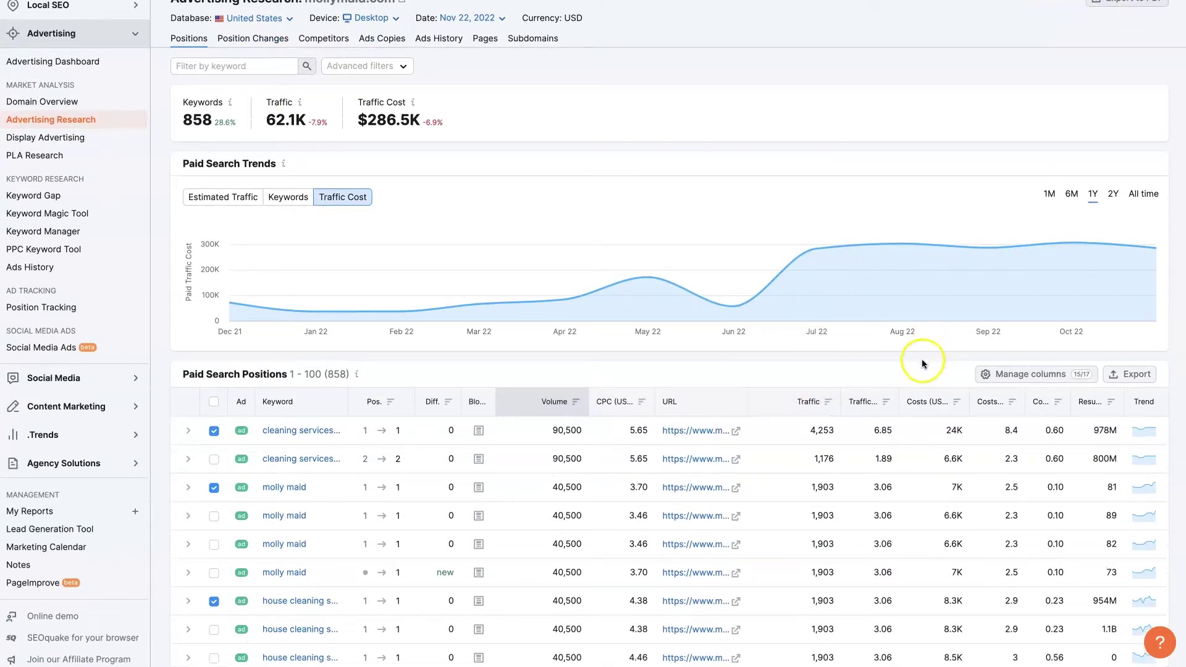
{"action": "scroll", "coordinate": [890, 372], "scroll_direction": "up", "scroll_amount": 3}
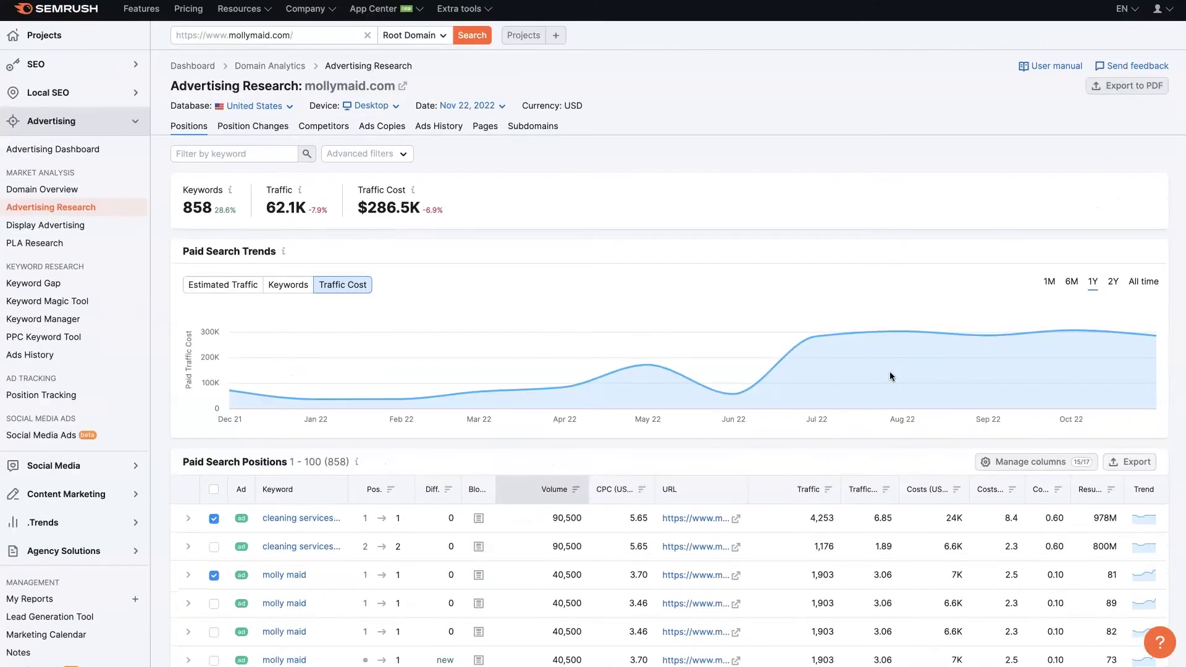
{"action": "mouse_move", "coordinate": [898, 371]}
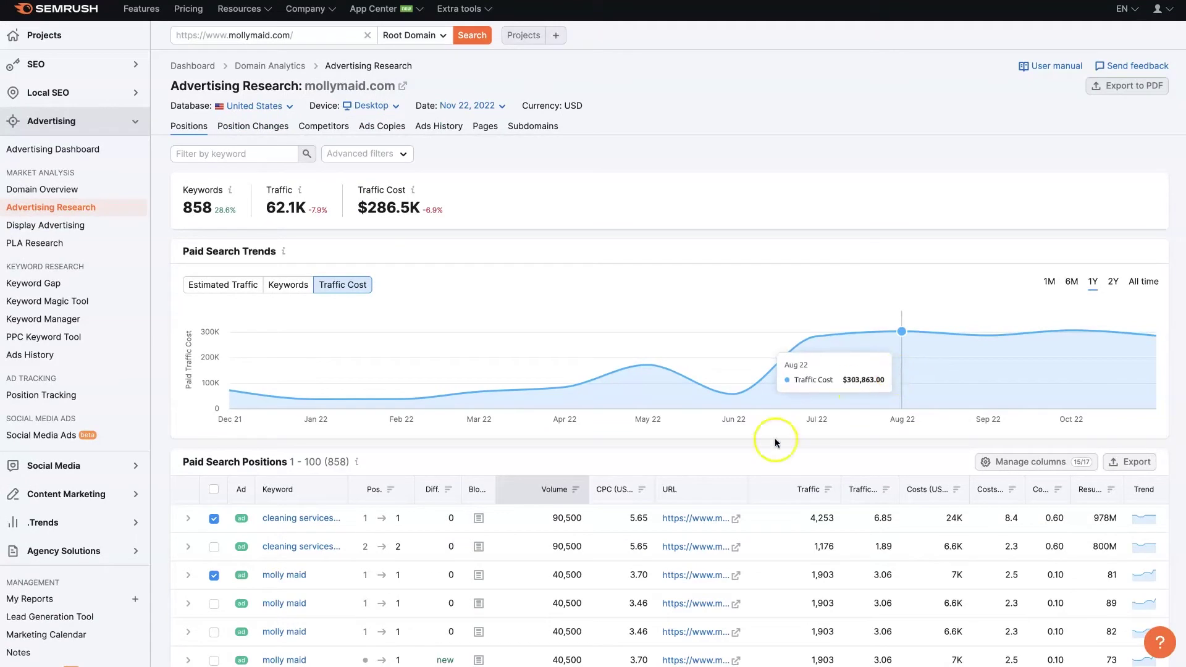
{"action": "scroll", "coordinate": [754, 495], "scroll_direction": "down", "scroll_amount": 15}
{"action": "scroll", "coordinate": [755, 497], "scroll_direction": "down", "scroll_amount": 12}
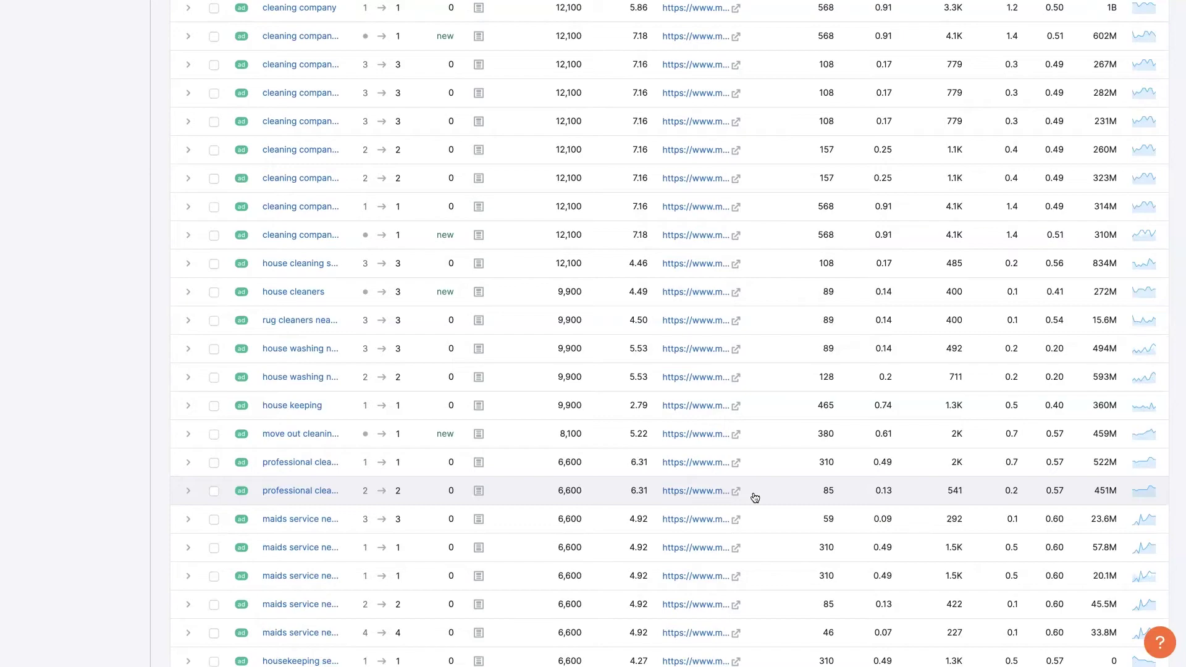
{"action": "scroll", "coordinate": [762, 469], "scroll_direction": "down", "scroll_amount": 15}
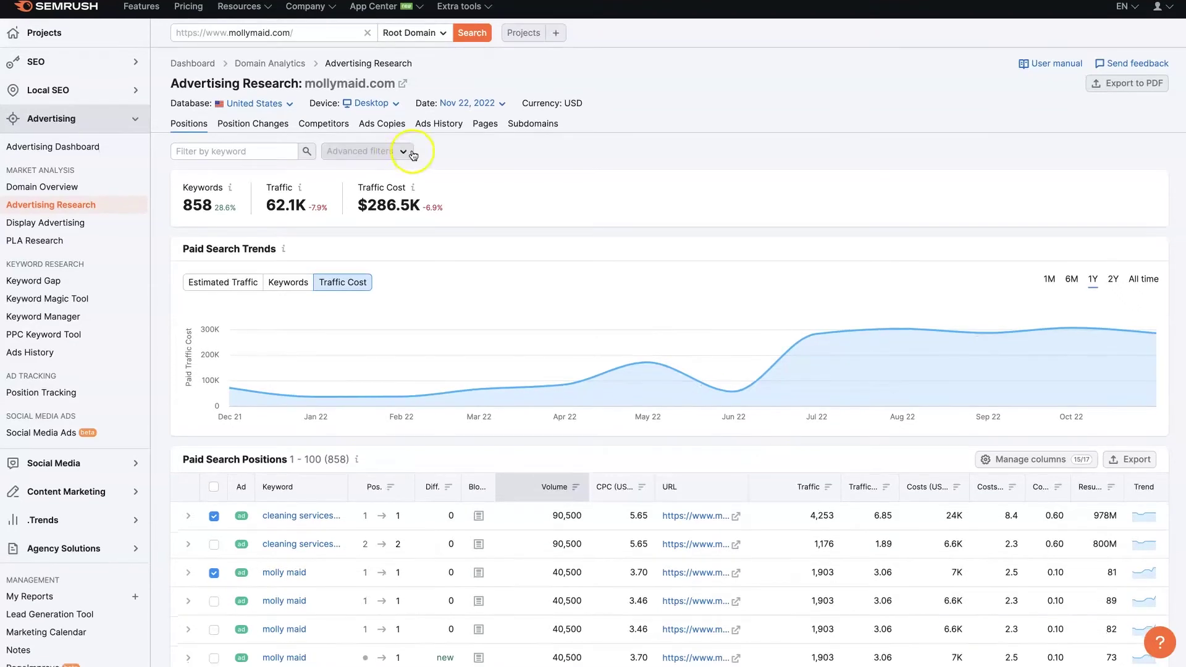
Step: Show the 643 ad copies and expand the fourth ad's 9 triggering keywords, topped by 'mollys maid'
{"action": "left_click", "coordinate": [387, 127]}
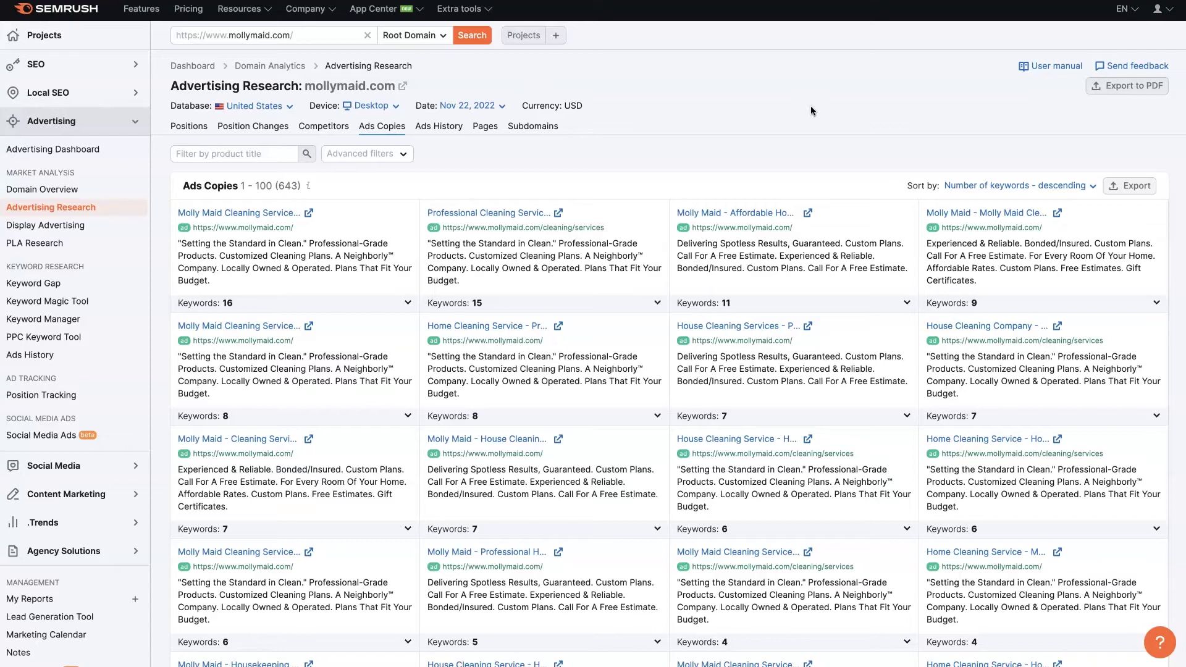
{"action": "left_click", "coordinate": [971, 306]}
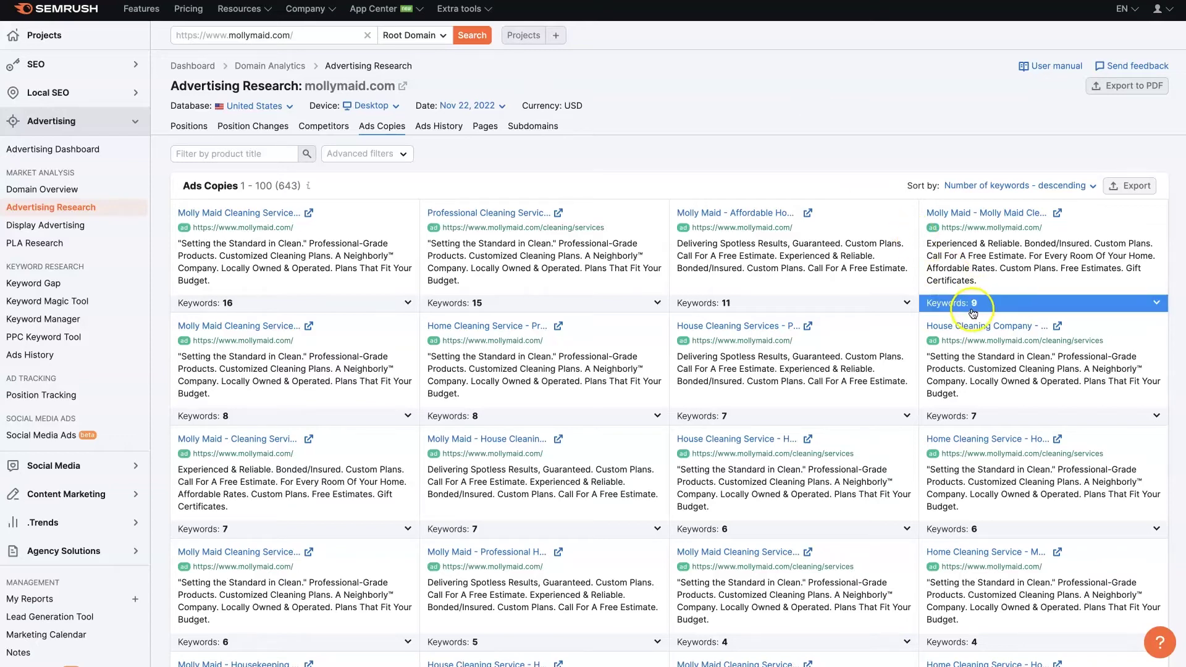
{"action": "left_click", "coordinate": [1156, 302]}
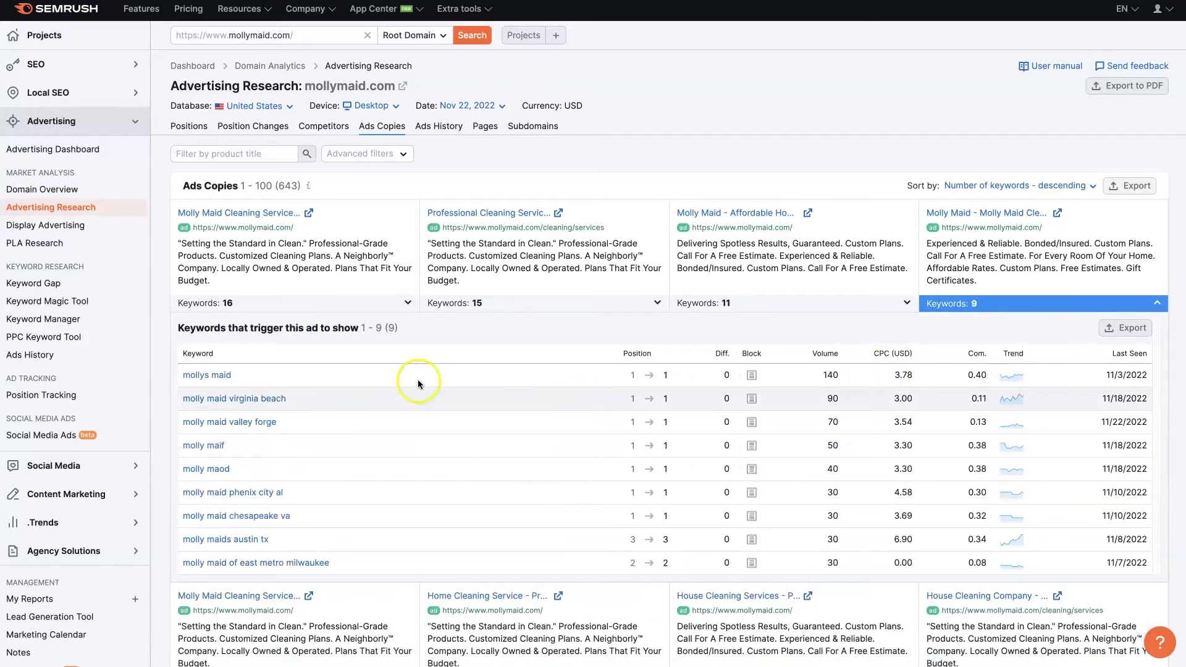
Step: Collapse the 9-keyword panel and expand the second ad's 15 keywords, led by 'ladies cleaning'
{"action": "left_click", "coordinate": [310, 375]}
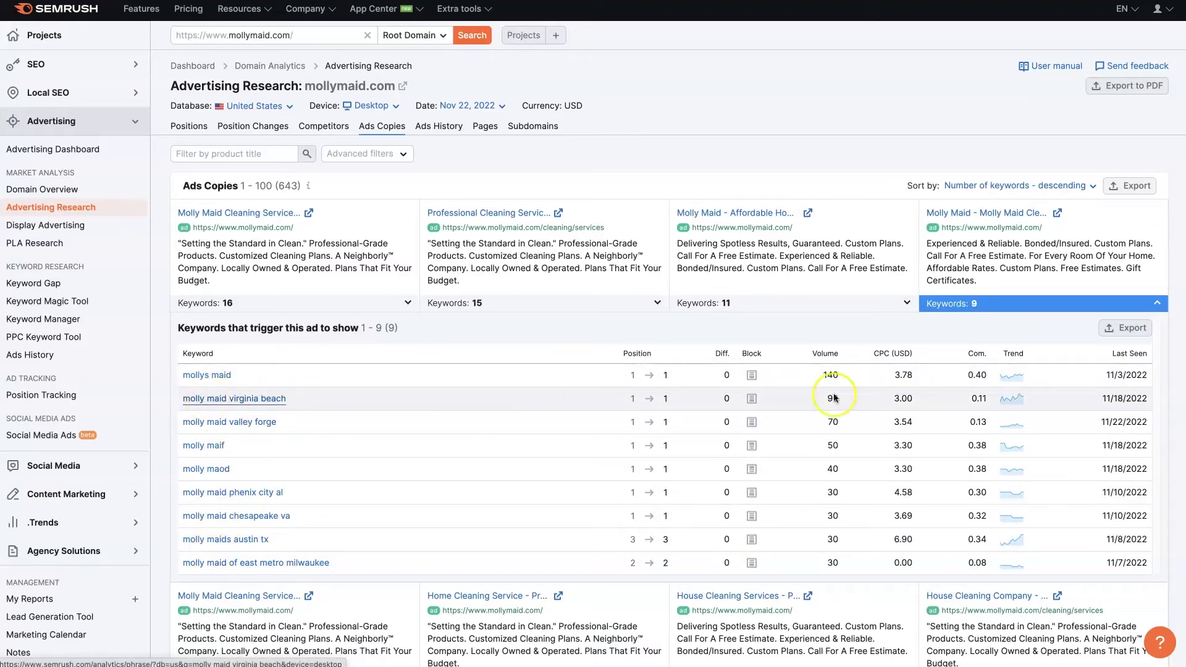
{"action": "left_click", "coordinate": [1155, 302]}
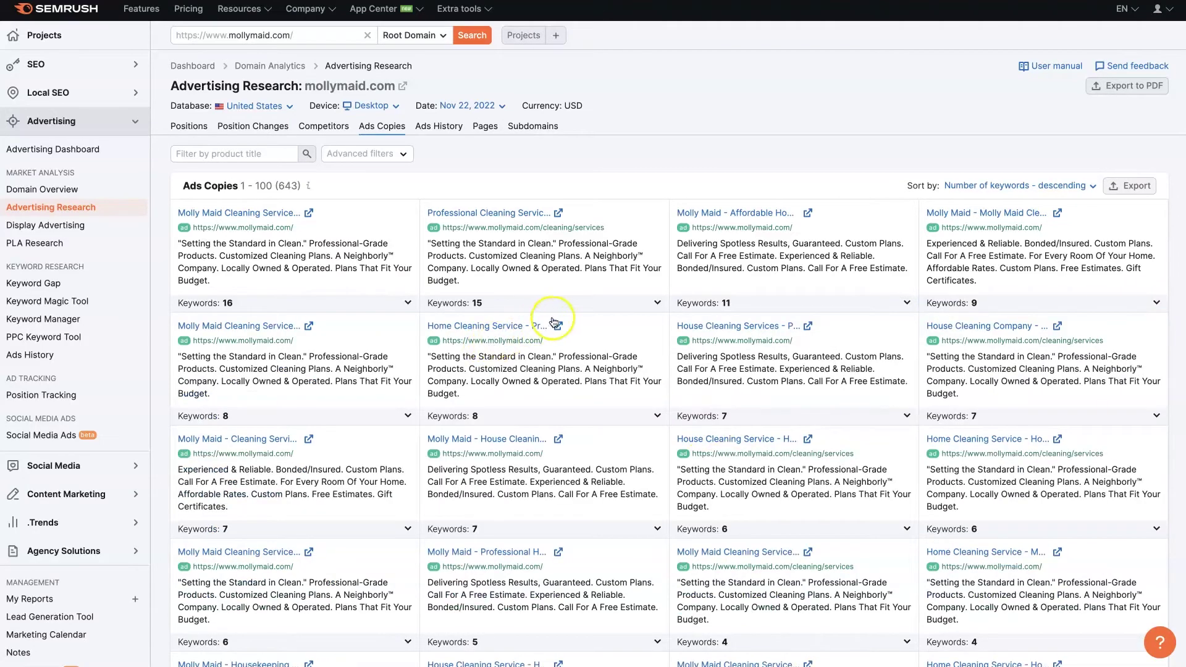
{"action": "left_click", "coordinate": [658, 304]}
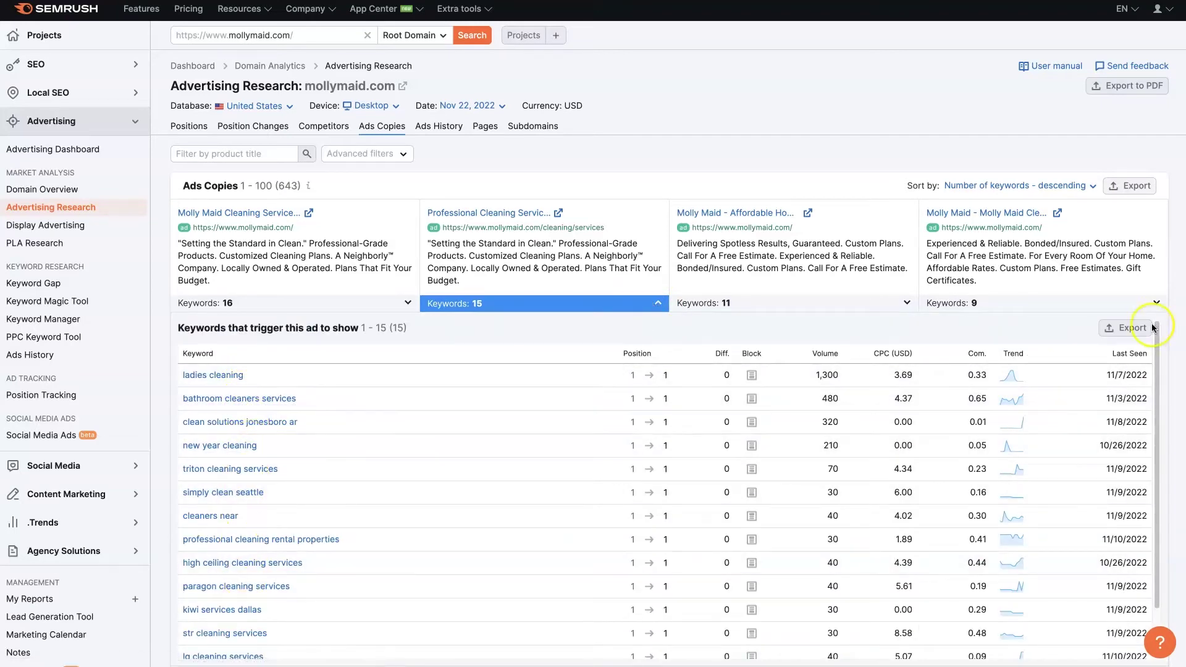
Step: Collapse the 15-keyword list, scroll through the ad copies, and jump back to the top
{"action": "left_click", "coordinate": [658, 305]}
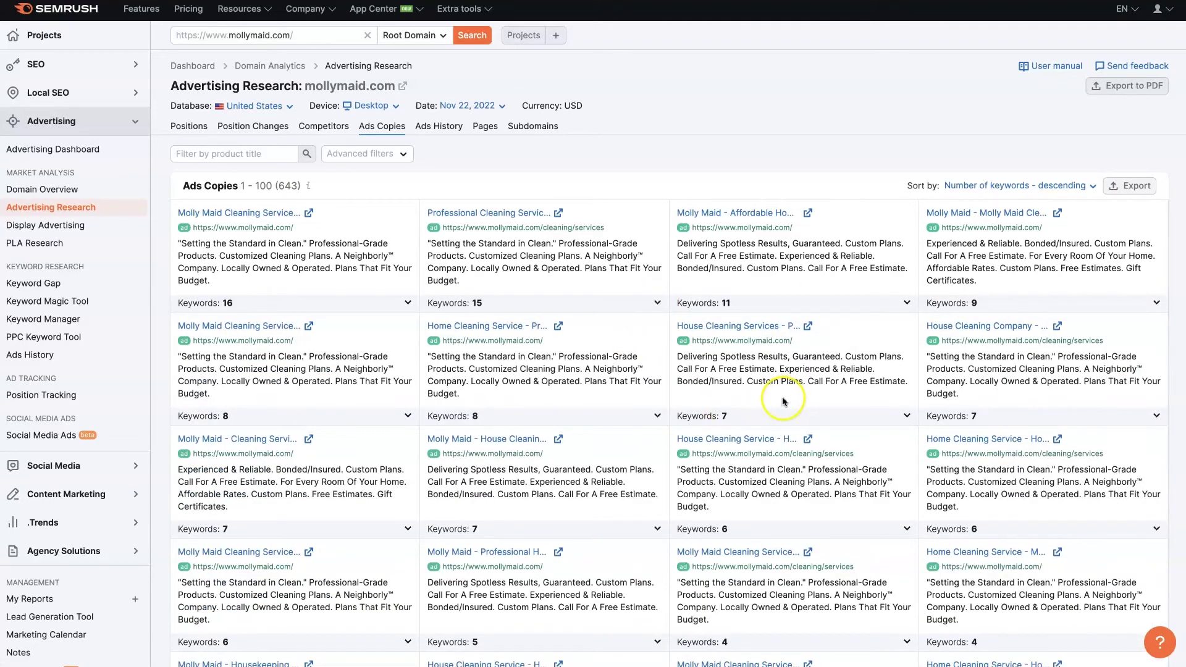
{"action": "scroll", "coordinate": [782, 400], "scroll_direction": "down", "scroll_amount": 15}
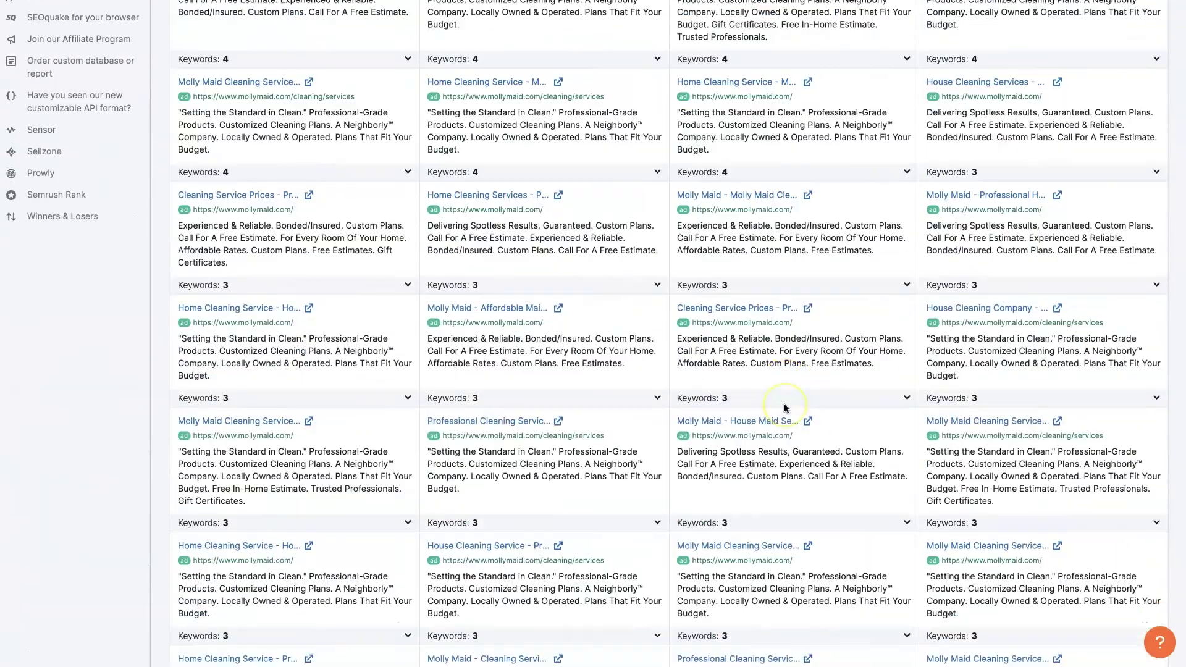
{"action": "scroll", "coordinate": [785, 408], "scroll_direction": "down", "scroll_amount": 15}
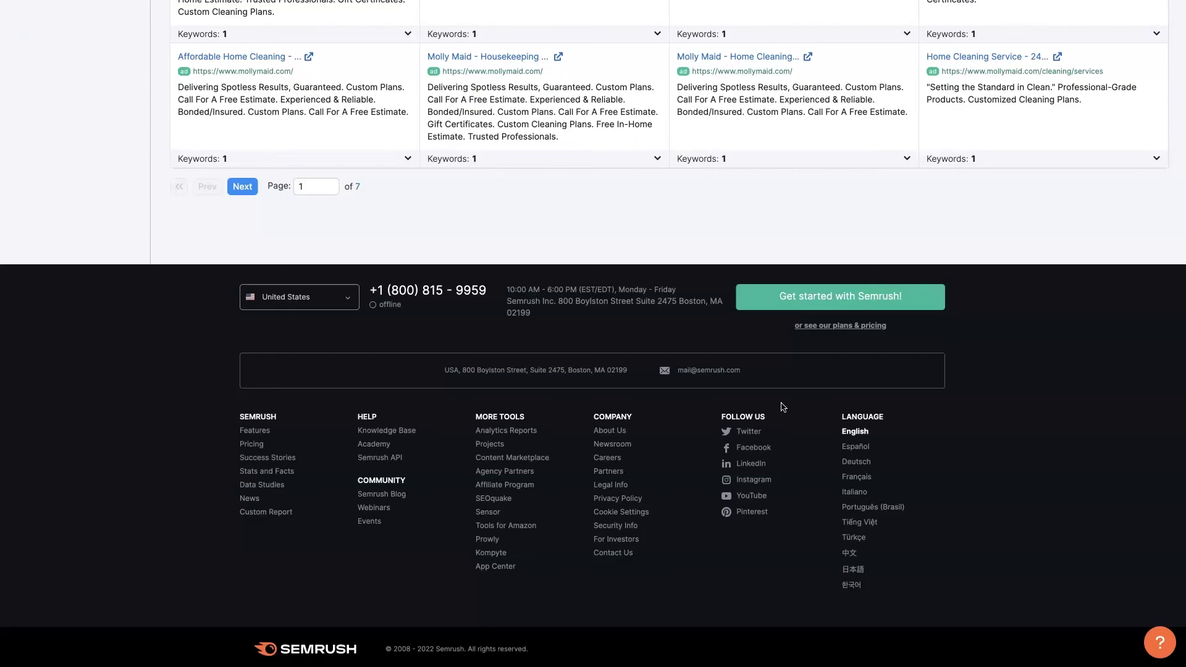
{"action": "key", "text": "Home"}
{"action": "scroll", "coordinate": [781, 408], "scroll_direction": "down", "scroll_amount": 1}
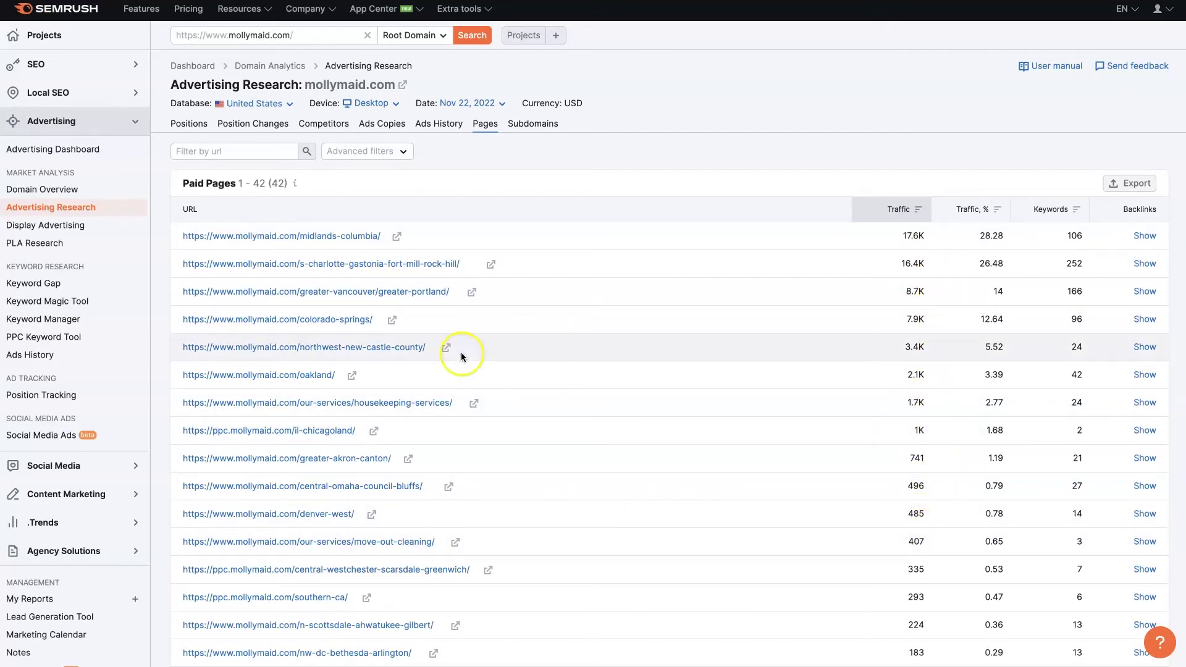
Step: Scroll the Paid Pages list to the midlands-columbia landing page
{"action": "scroll", "coordinate": [309, 309], "scroll_direction": "down", "scroll_amount": 1}
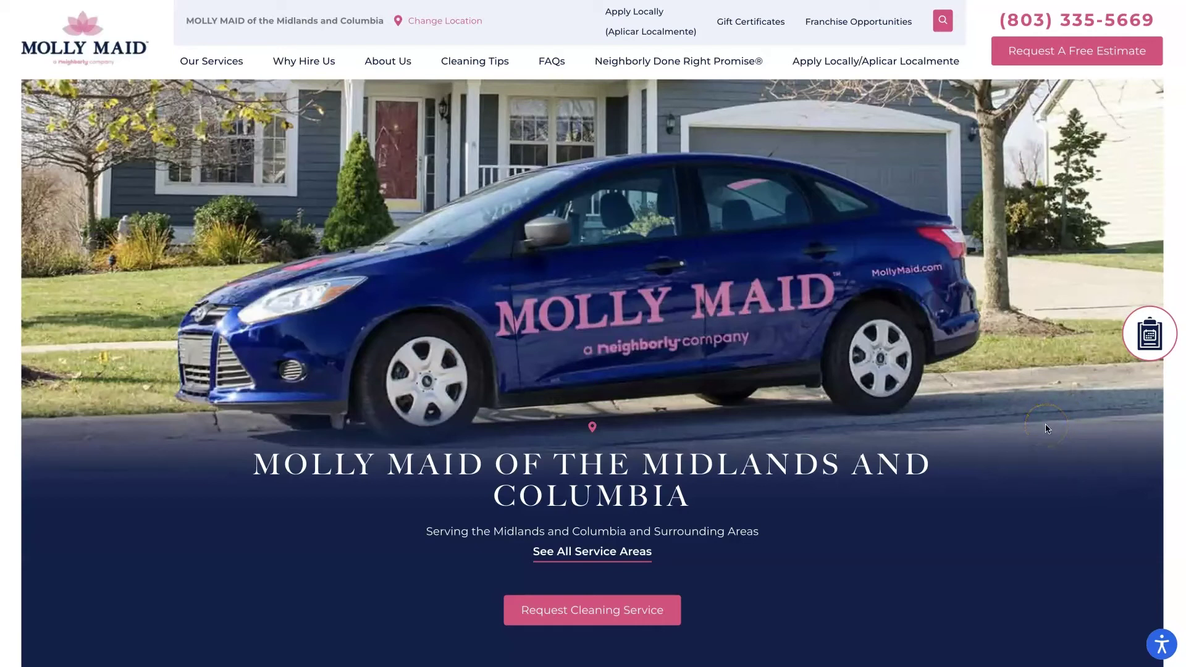
{"action": "scroll", "coordinate": [1046, 427], "scroll_direction": "down", "scroll_amount": 2}
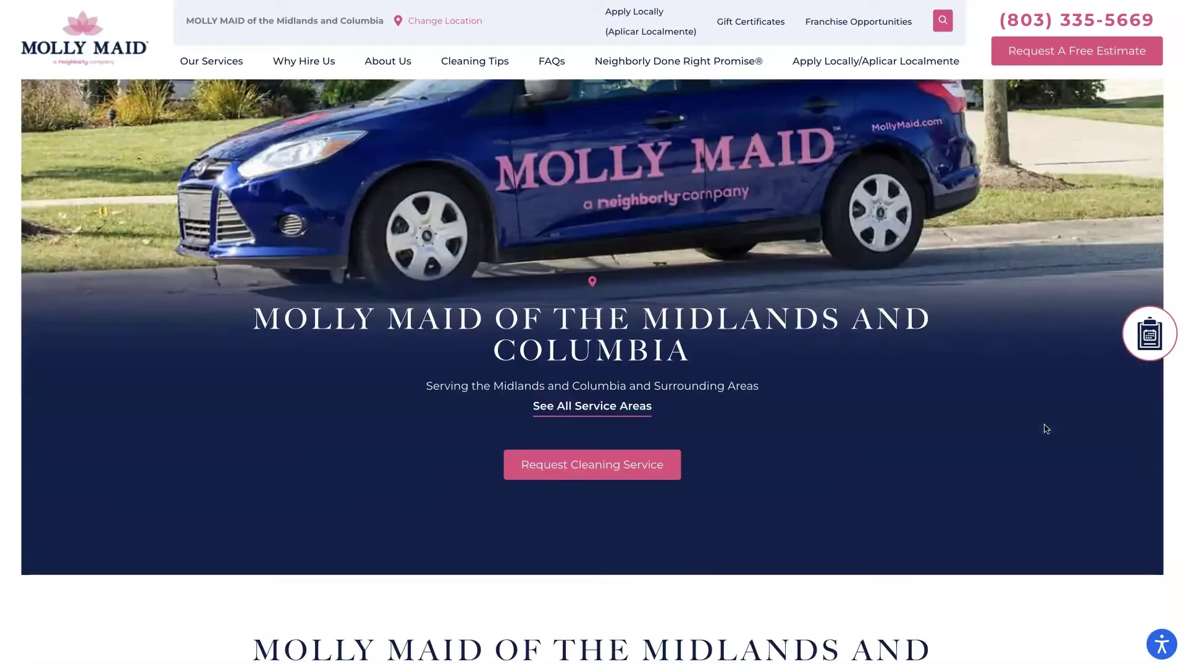
{"action": "scroll", "coordinate": [1045, 428], "scroll_direction": "down", "scroll_amount": 5}
{"action": "scroll", "coordinate": [1046, 425], "scroll_direction": "down", "scroll_amount": 2}
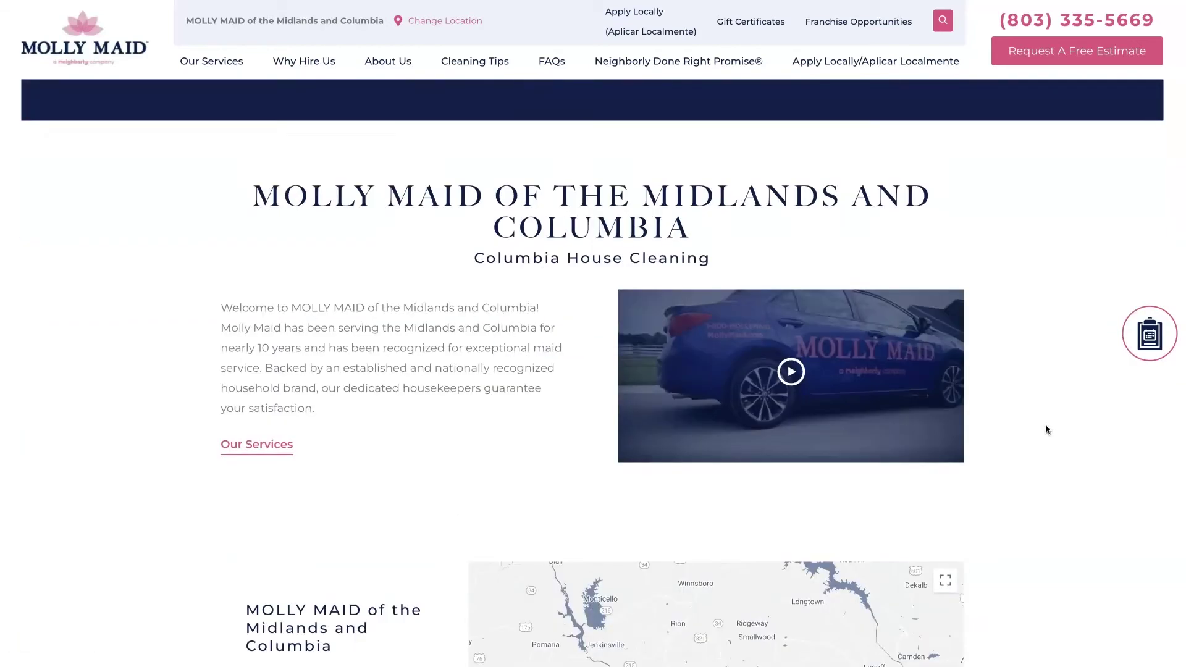
{"action": "scroll", "coordinate": [1046, 426], "scroll_direction": "down", "scroll_amount": 3}
{"action": "scroll", "coordinate": [1045, 424], "scroll_direction": "down", "scroll_amount": 2}
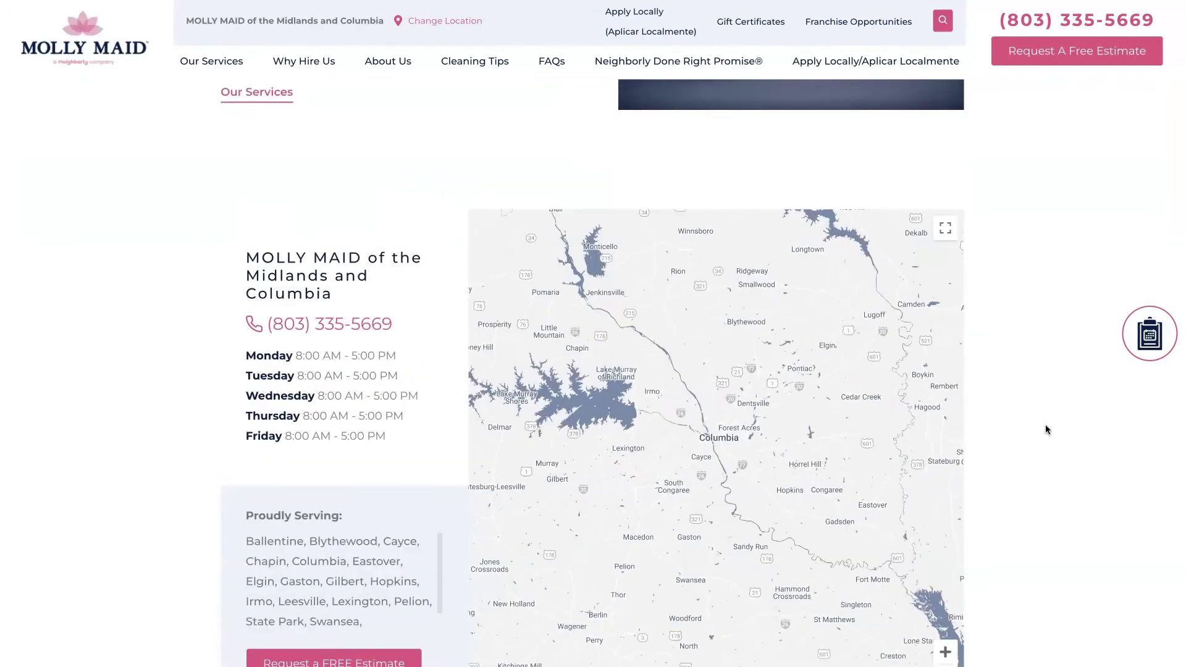
{"action": "scroll", "coordinate": [1045, 424], "scroll_direction": "down", "scroll_amount": 1}
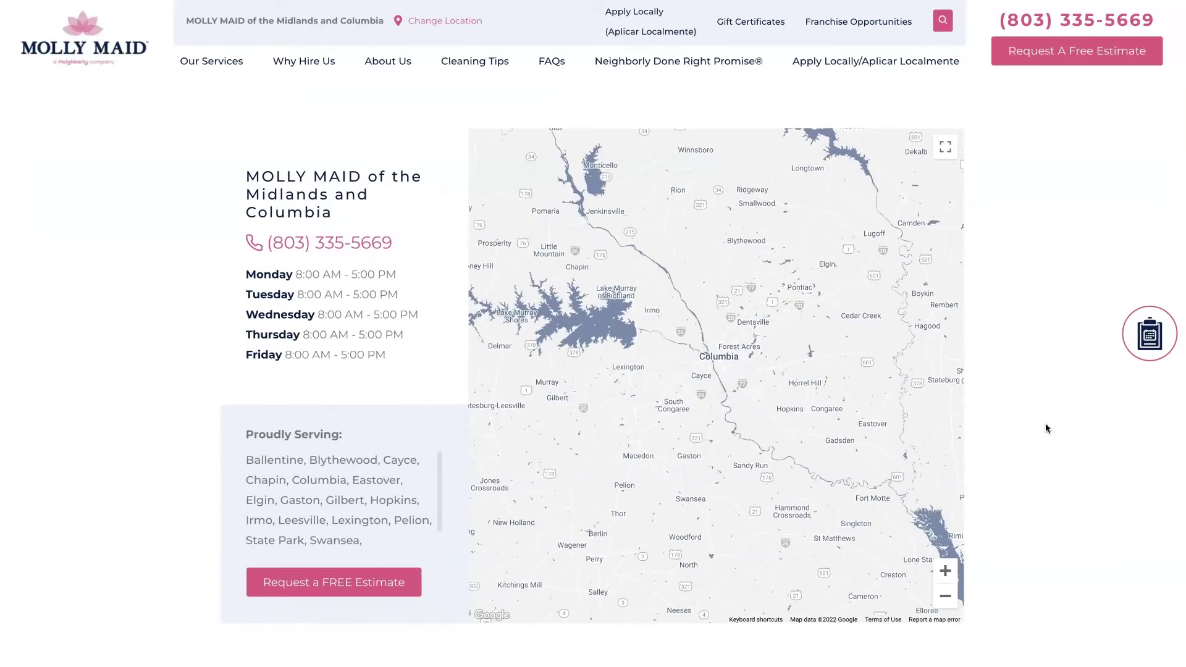
{"action": "scroll", "coordinate": [1046, 424], "scroll_direction": "down", "scroll_amount": 8}
{"action": "scroll", "coordinate": [1048, 429], "scroll_direction": "down", "scroll_amount": 7}
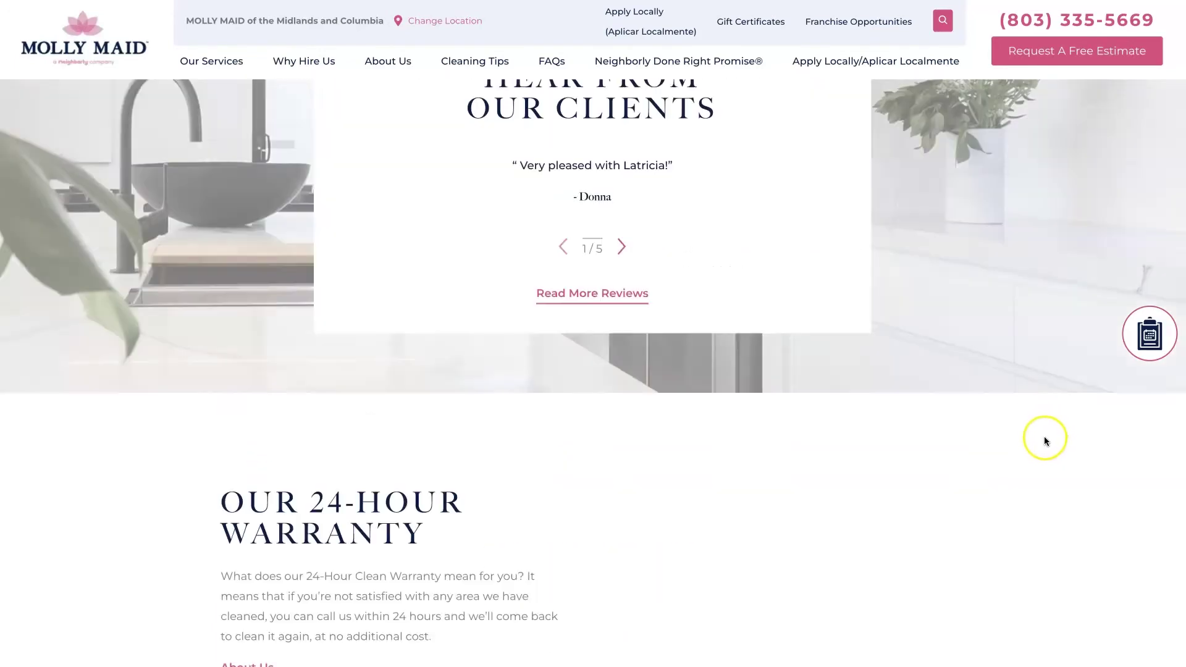
{"action": "scroll", "coordinate": [1045, 436], "scroll_direction": "down", "scroll_amount": 10}
{"action": "scroll", "coordinate": [1045, 436], "scroll_direction": "down", "scroll_amount": 20}
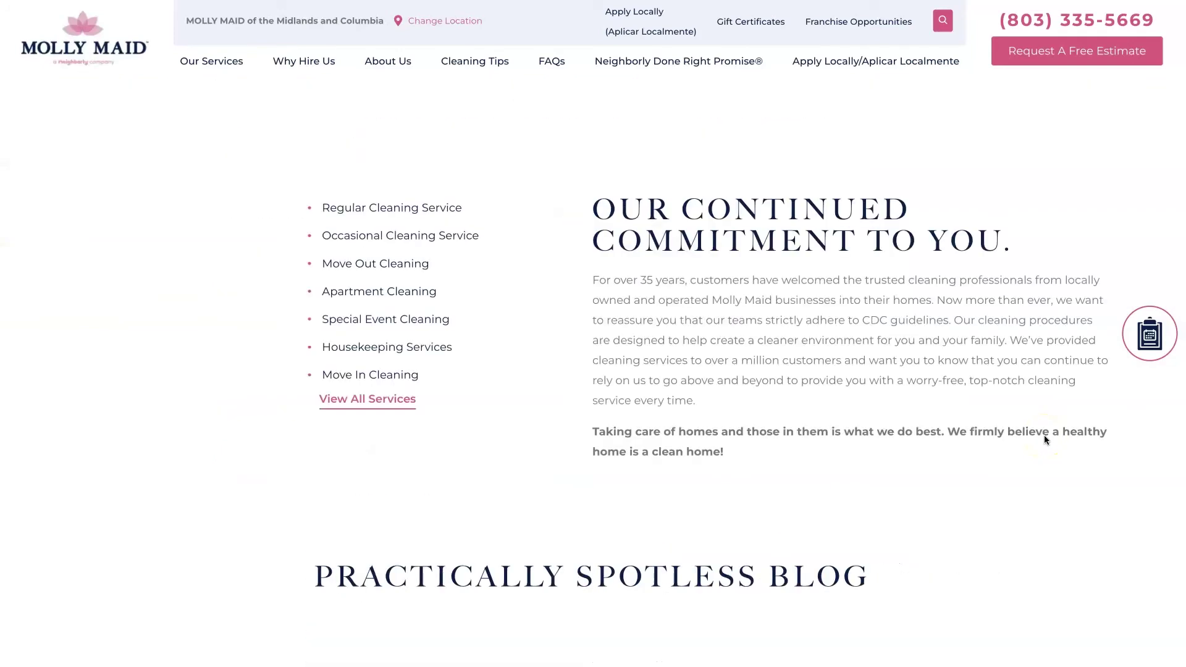
{"action": "scroll", "coordinate": [1045, 440], "scroll_direction": "down", "scroll_amount": 3}
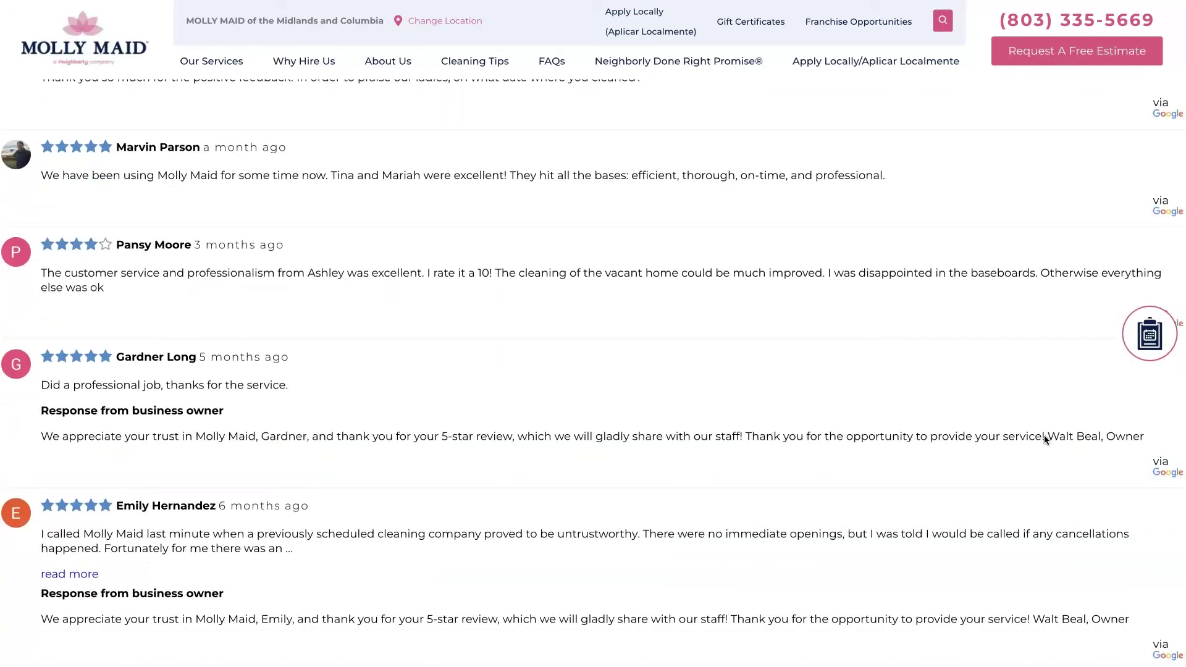
{"action": "scroll", "coordinate": [1044, 437], "scroll_direction": "up", "scroll_amount": 15}
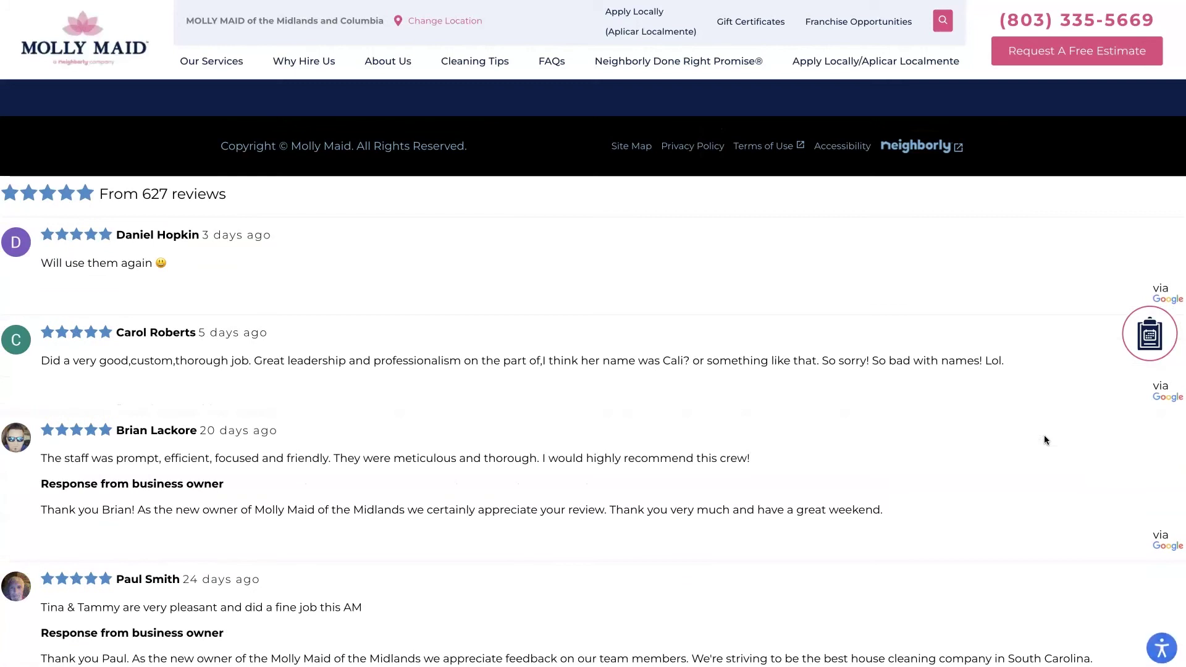
{"action": "scroll", "coordinate": [1044, 440], "scroll_direction": "up", "scroll_amount": 4}
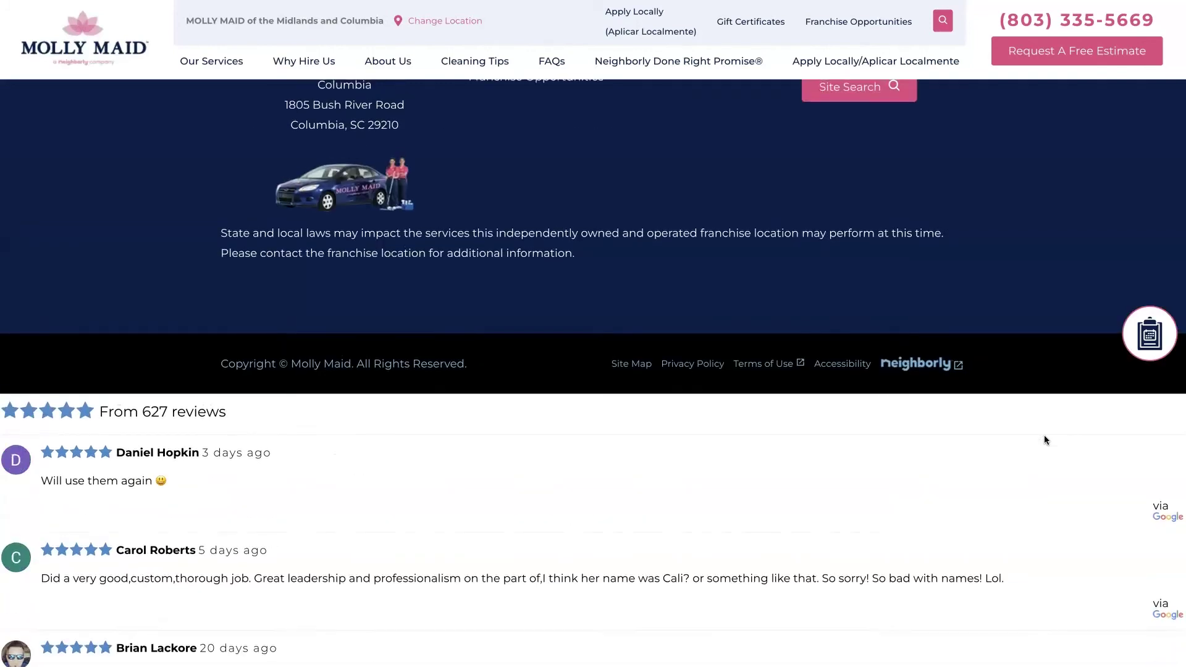
{"action": "scroll", "coordinate": [1044, 440], "scroll_direction": "up", "scroll_amount": 1}
{"action": "scroll", "coordinate": [1045, 440], "scroll_direction": "up", "scroll_amount": 3}
{"action": "scroll", "coordinate": [1045, 440], "scroll_direction": "down", "scroll_amount": 10}
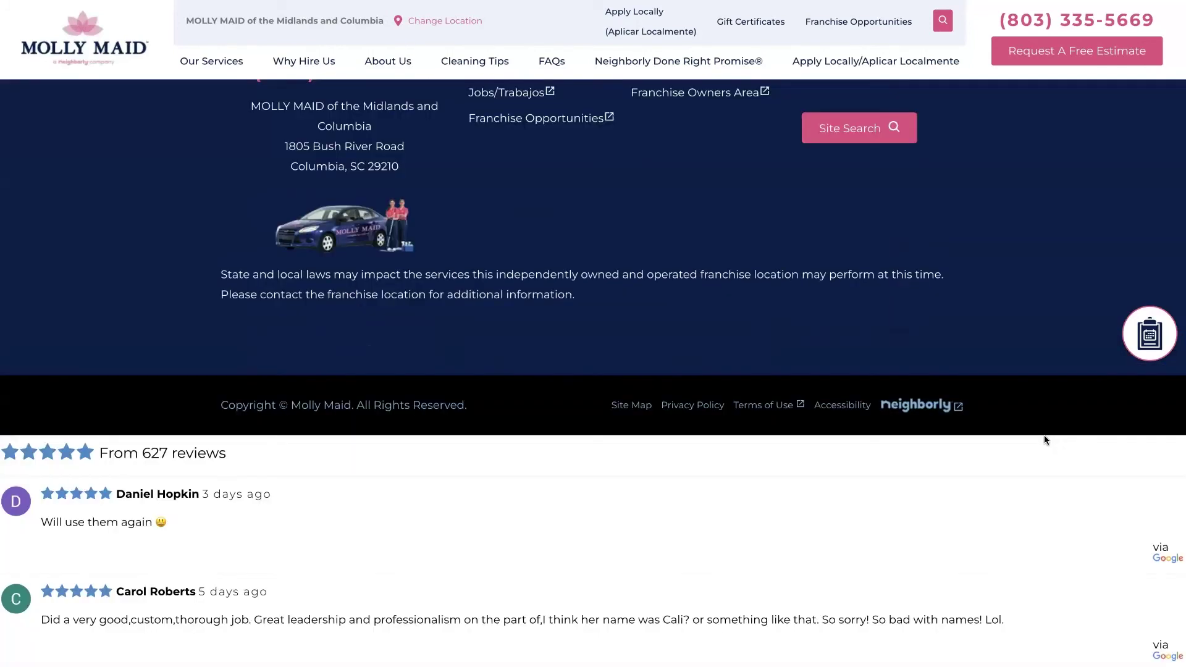
{"action": "scroll", "coordinate": [1044, 439], "scroll_direction": "down", "scroll_amount": 12}
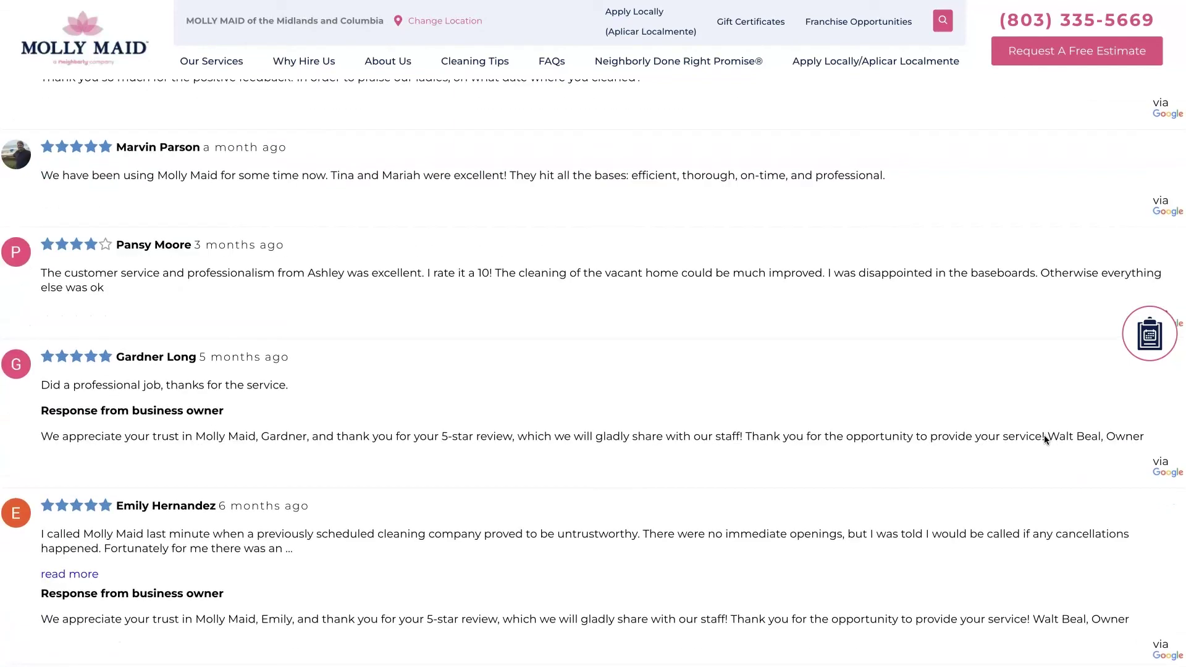
{"action": "scroll", "coordinate": [1044, 439], "scroll_direction": "up", "scroll_amount": 14}
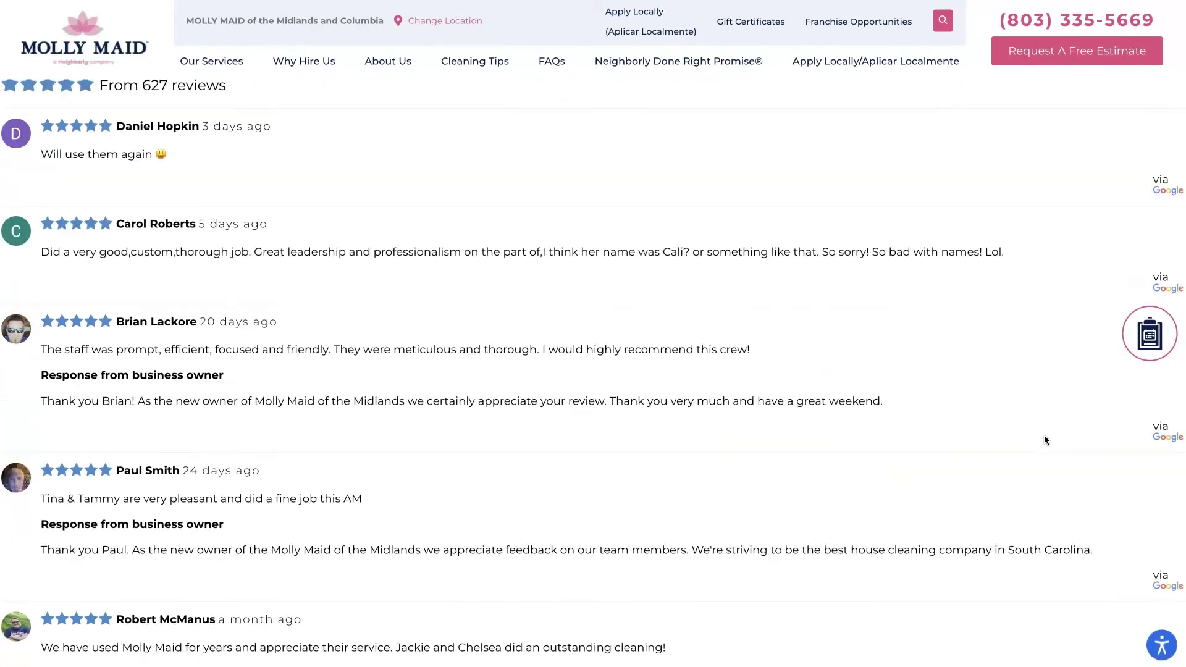
{"action": "scroll", "coordinate": [1044, 439], "scroll_direction": "up", "scroll_amount": 12}
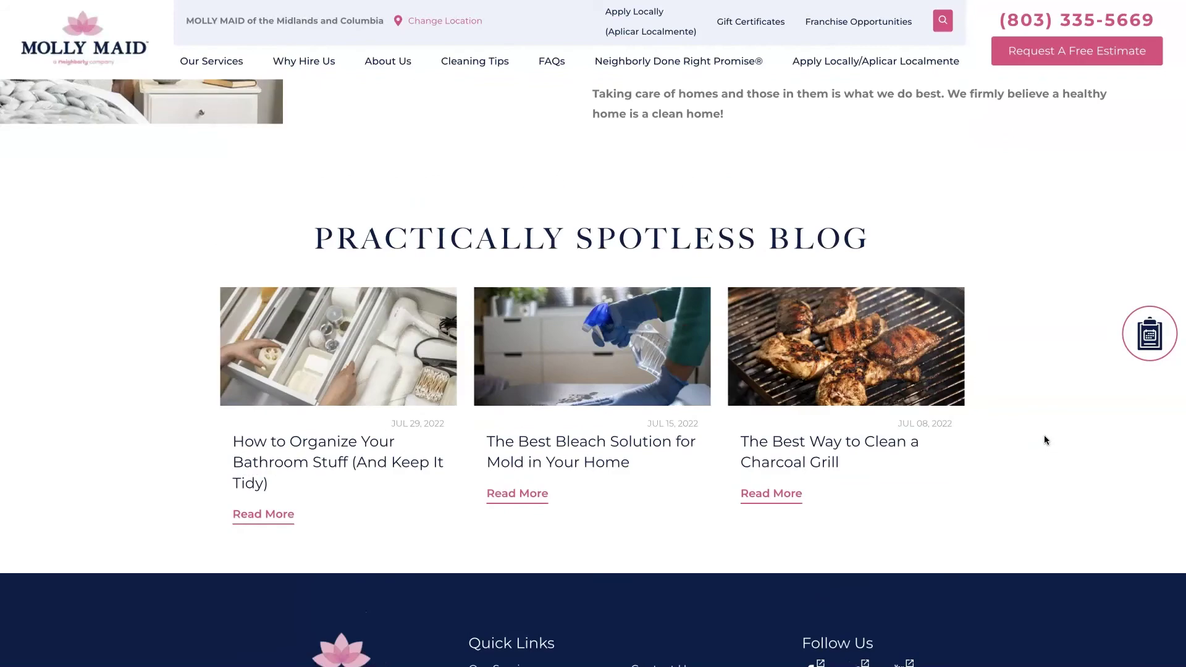
{"action": "scroll", "coordinate": [1044, 440], "scroll_direction": "down", "scroll_amount": 8}
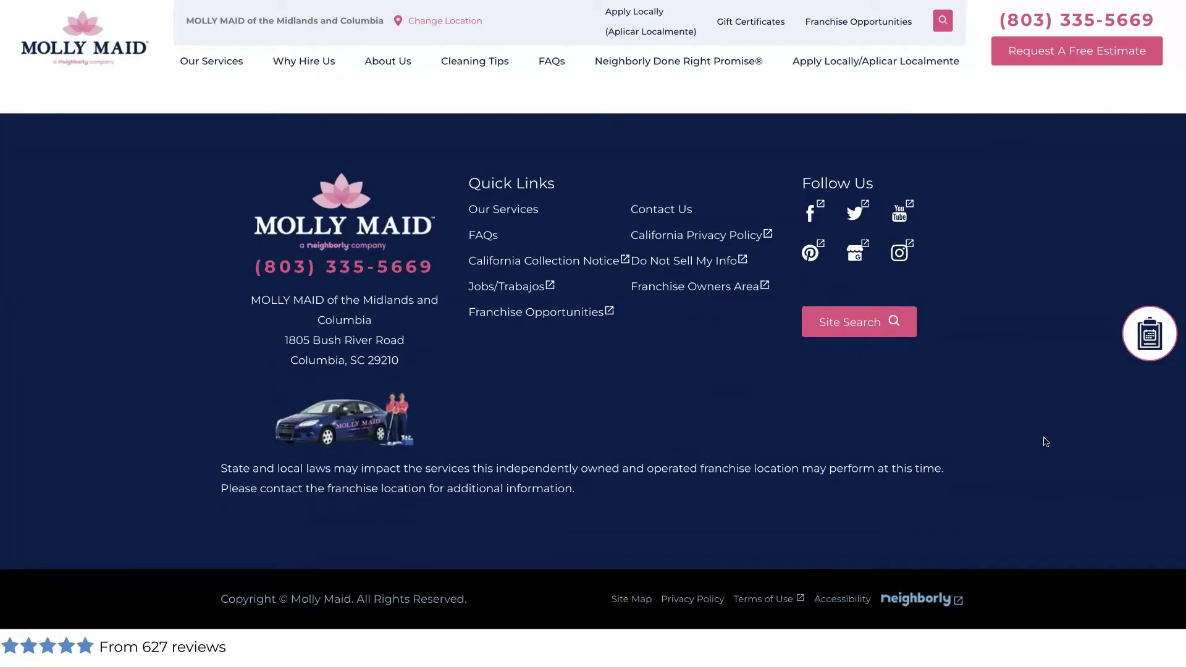
{"action": "scroll", "coordinate": [1046, 442], "scroll_direction": "down", "scroll_amount": 5}
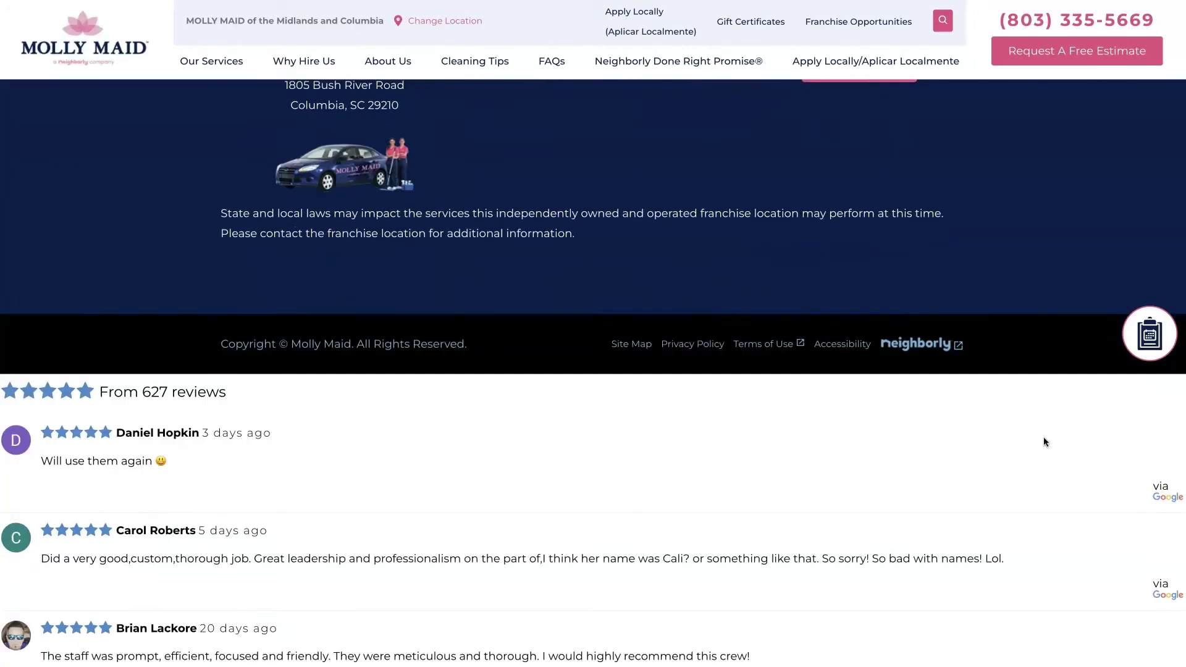
{"action": "scroll", "coordinate": [1044, 441], "scroll_direction": "down", "scroll_amount": 8}
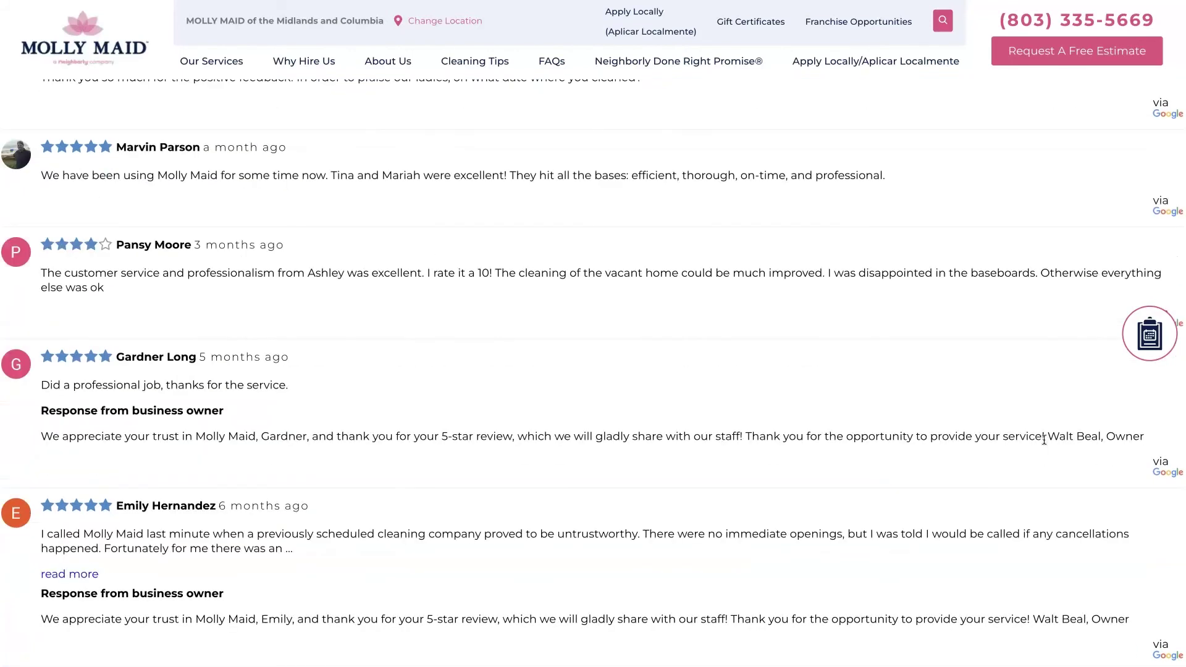
{"action": "scroll", "coordinate": [1044, 440], "scroll_direction": "up", "scroll_amount": 20}
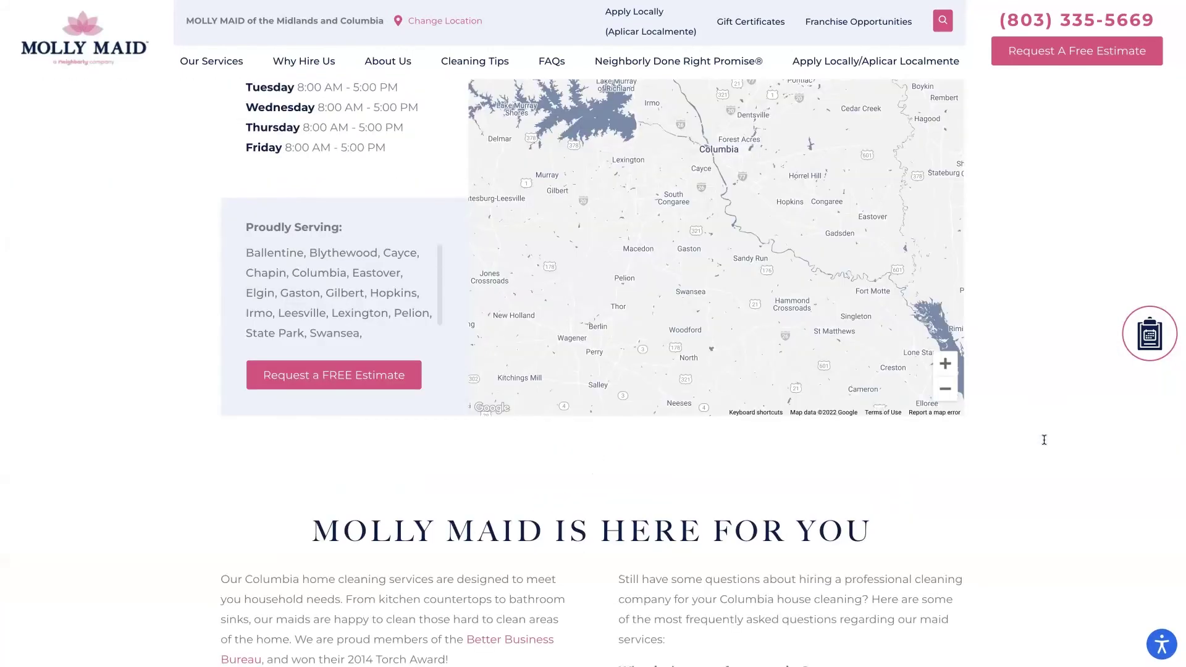
{"action": "scroll", "coordinate": [1044, 440], "scroll_direction": "up", "scroll_amount": 10}
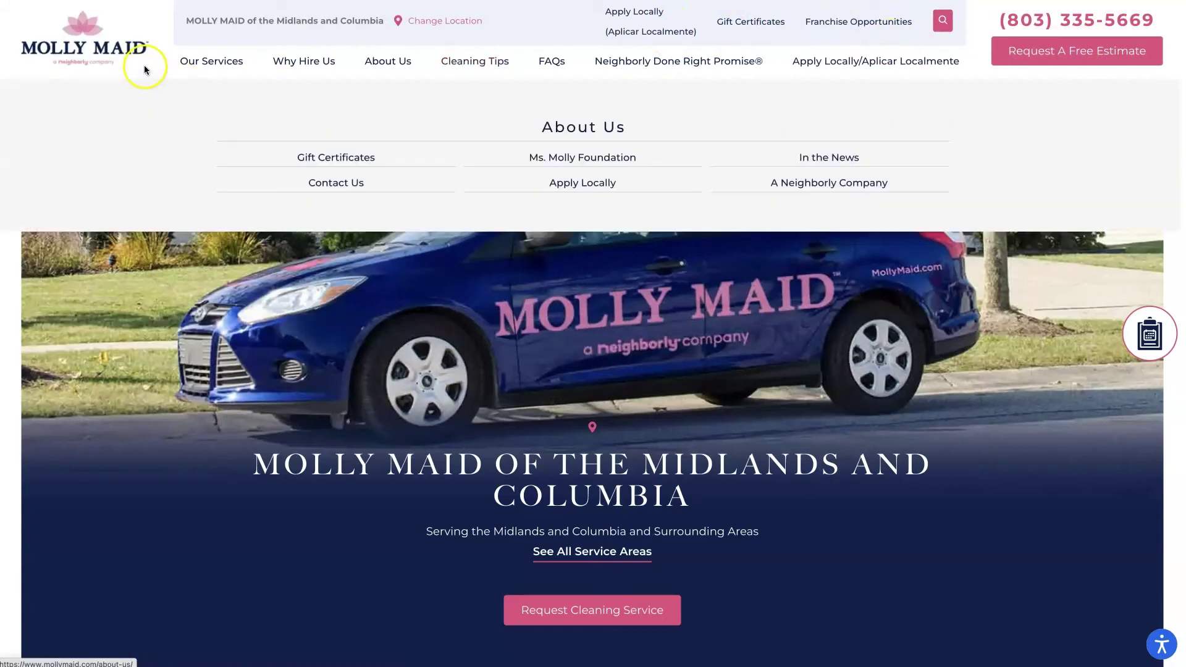
Step: Look over the Midlands and Columbia page's menus and content, then return to its top
{"action": "mouse_move", "coordinate": [331, 66]}
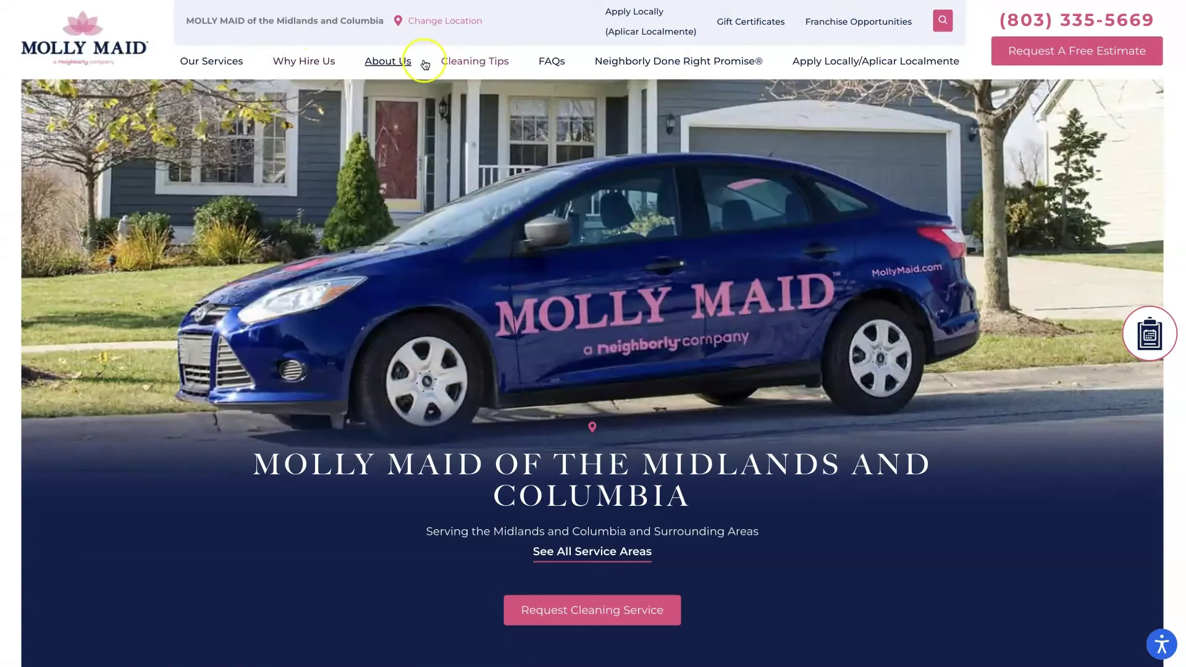
{"action": "mouse_move", "coordinate": [560, 66]}
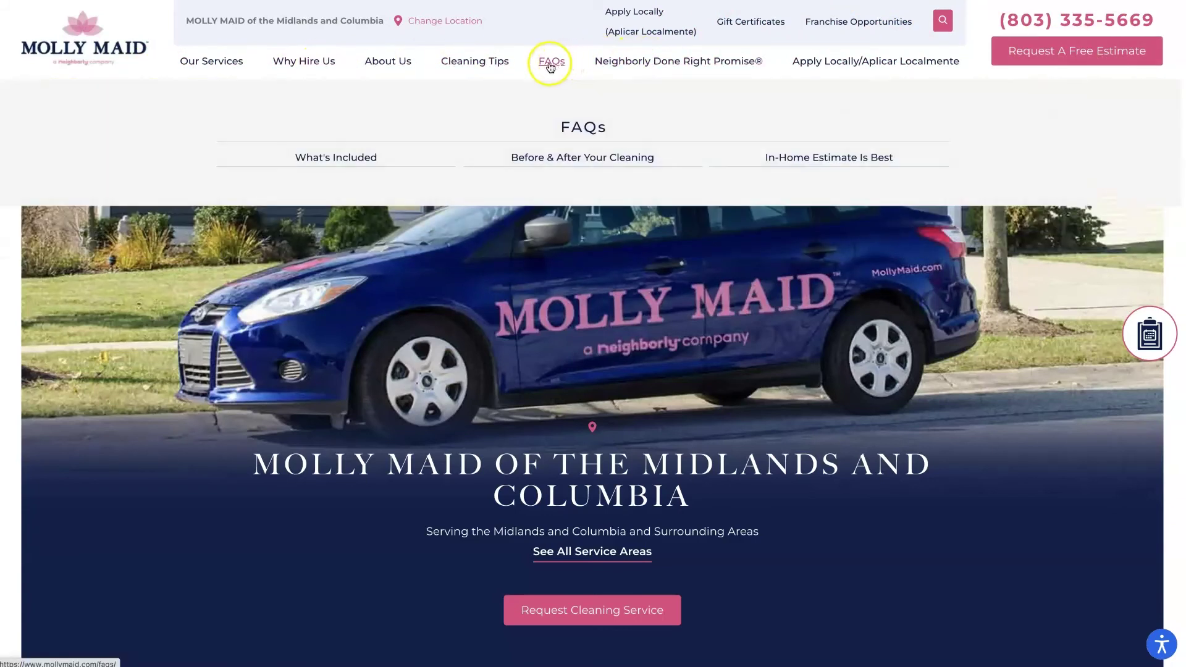
{"action": "mouse_move", "coordinate": [201, 65]}
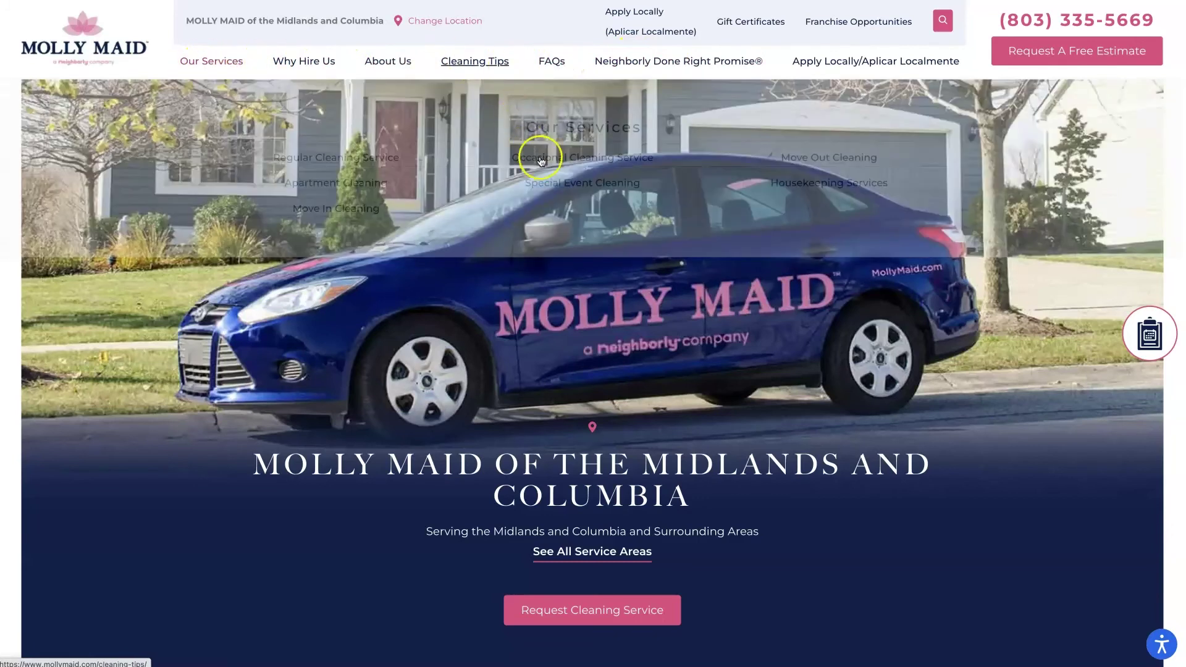
{"action": "scroll", "coordinate": [1007, 408], "scroll_direction": "down", "scroll_amount": 5}
{"action": "scroll", "coordinate": [1005, 406], "scroll_direction": "down", "scroll_amount": 10}
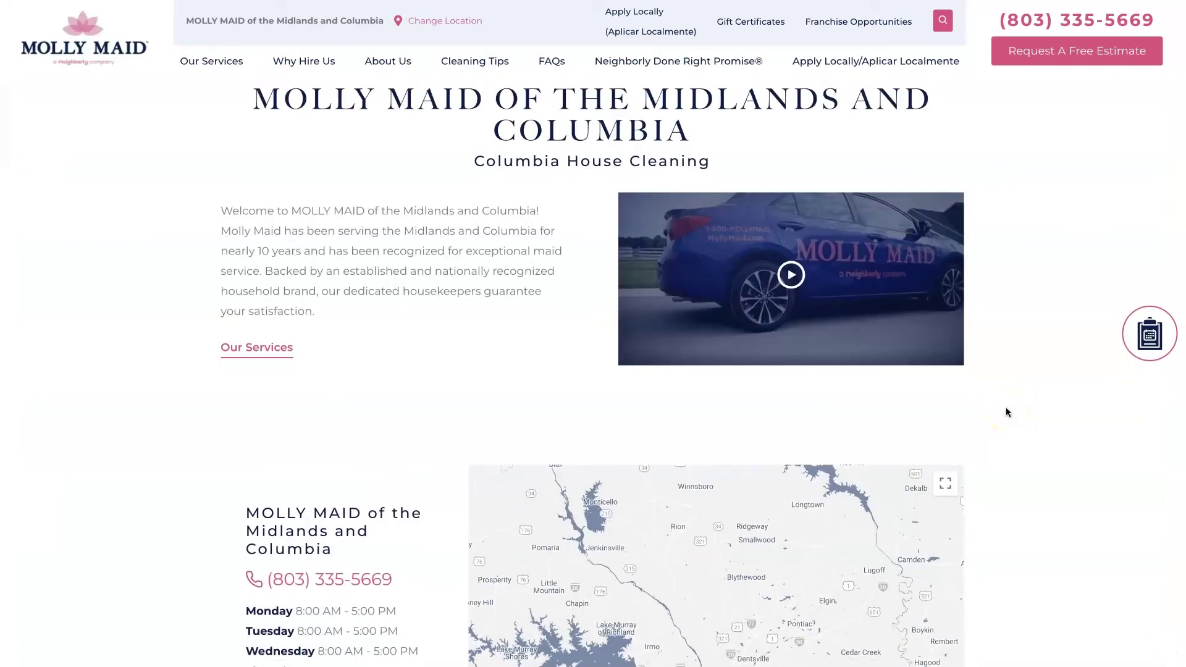
{"action": "scroll", "coordinate": [1032, 408], "scroll_direction": "down", "scroll_amount": 15}
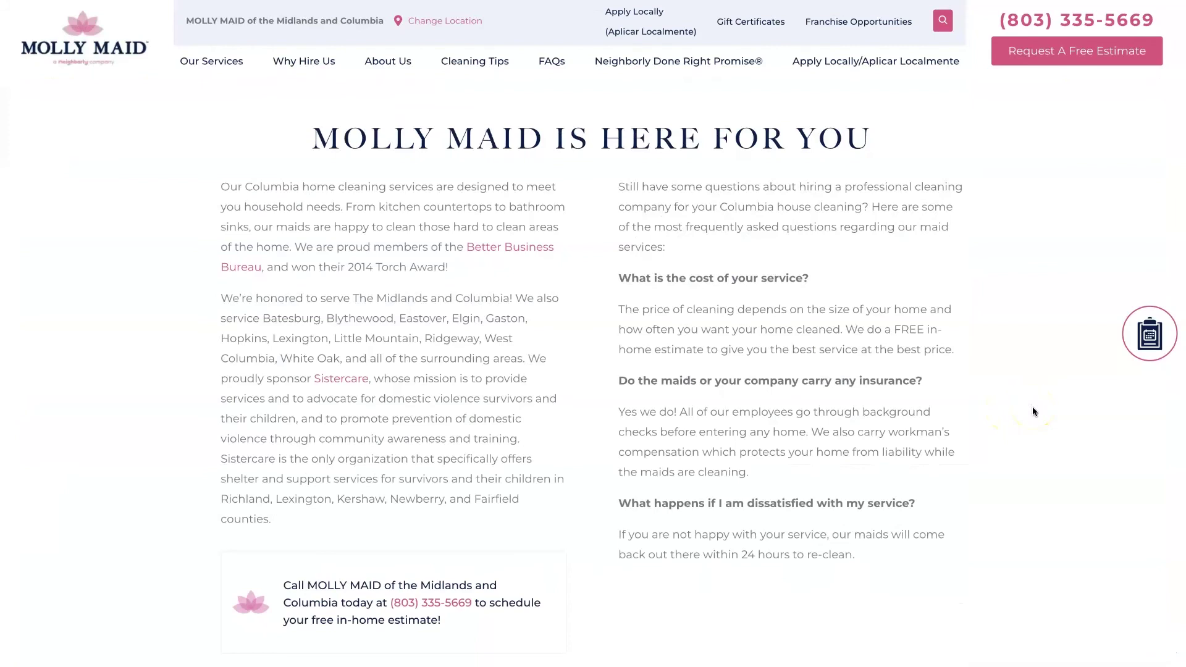
{"action": "scroll", "coordinate": [1034, 412], "scroll_direction": "down", "scroll_amount": 15}
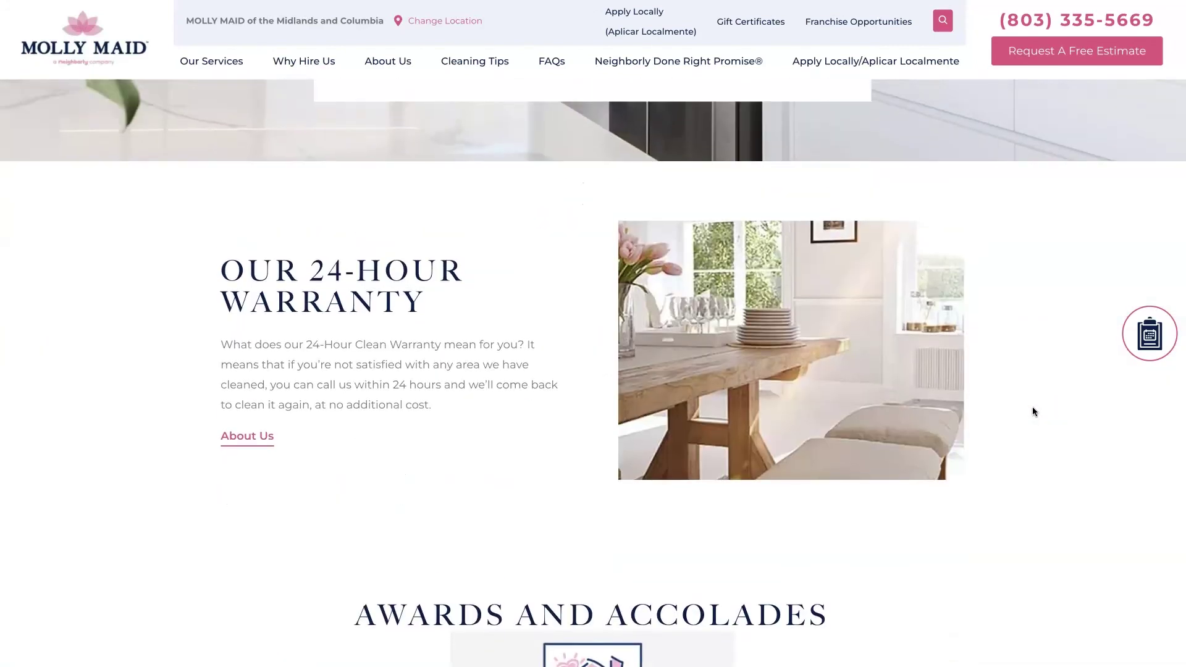
{"action": "scroll", "coordinate": [1033, 411], "scroll_direction": "down", "scroll_amount": 15}
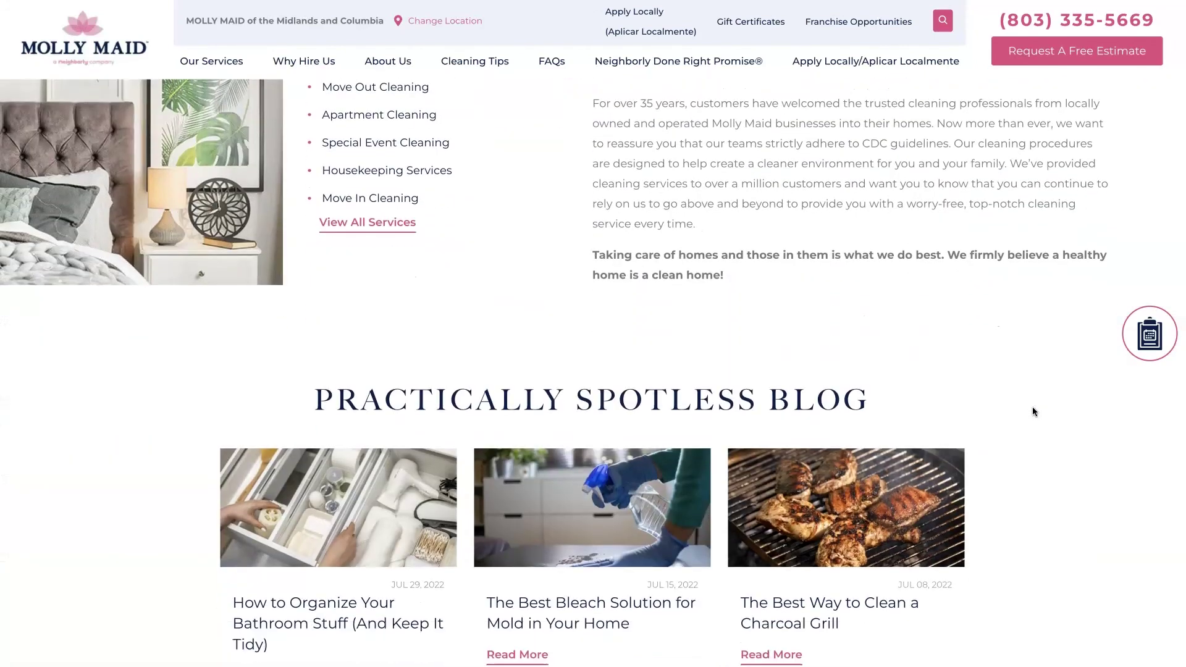
{"action": "key", "text": "Home"}
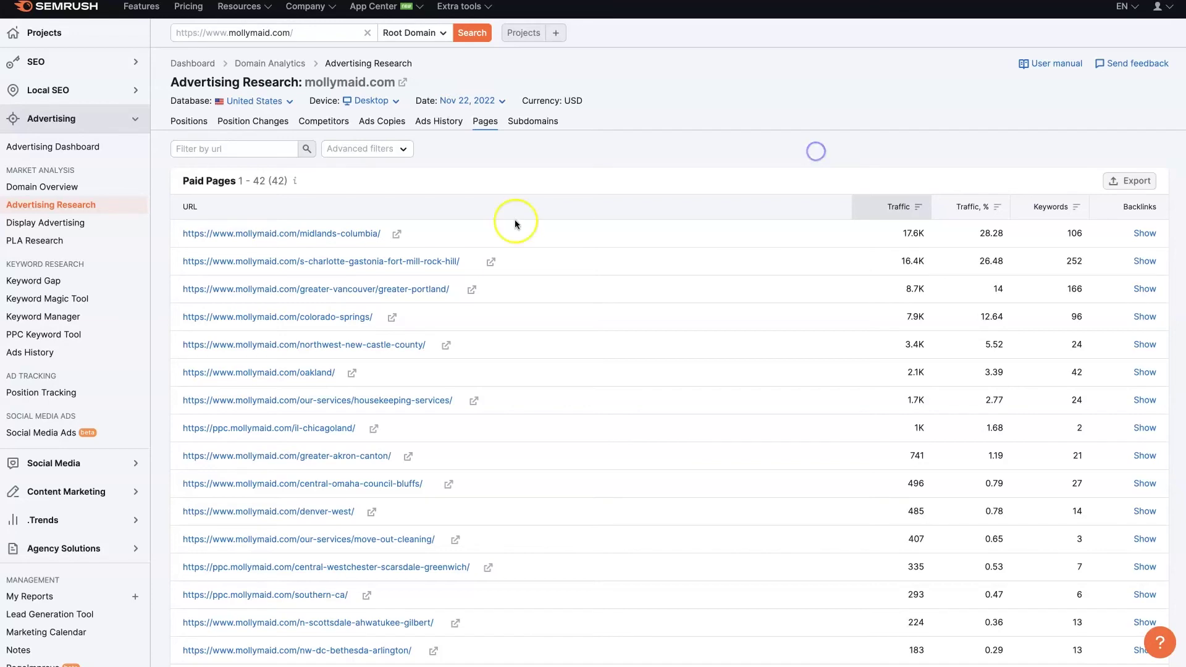
Step: Scroll through mollymaid.com's 643 ad copies, the top one triggered by 16 keywords
{"action": "scroll", "coordinate": [355, 238], "scroll_direction": "up", "scroll_amount": 1}
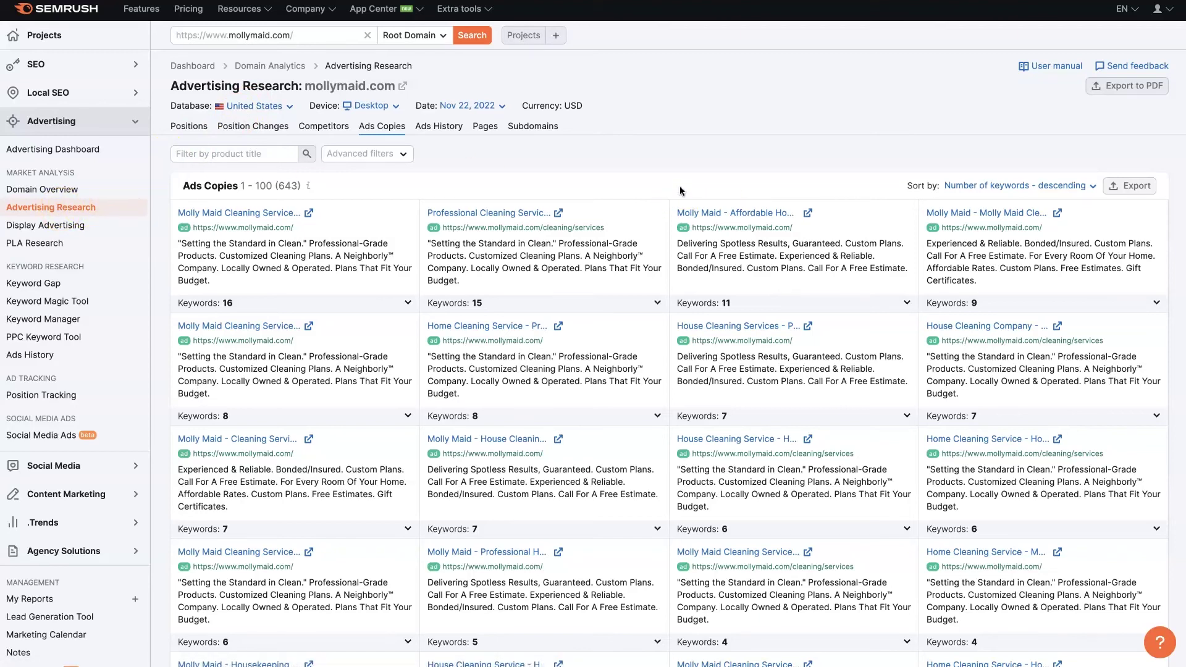
{"action": "scroll", "coordinate": [266, 225], "scroll_direction": "down", "scroll_amount": 1}
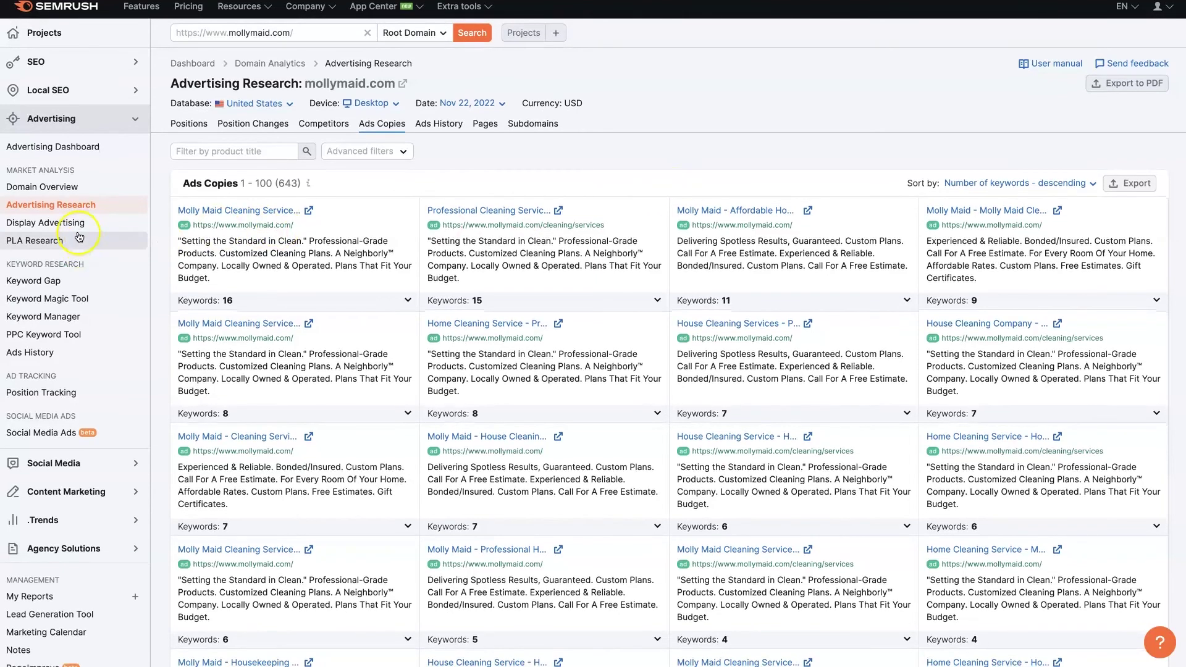
Step: Open Display Advertising for mollymaid.com and highlight AdClarity in the disconnection notice
{"action": "left_click", "coordinate": [76, 224]}
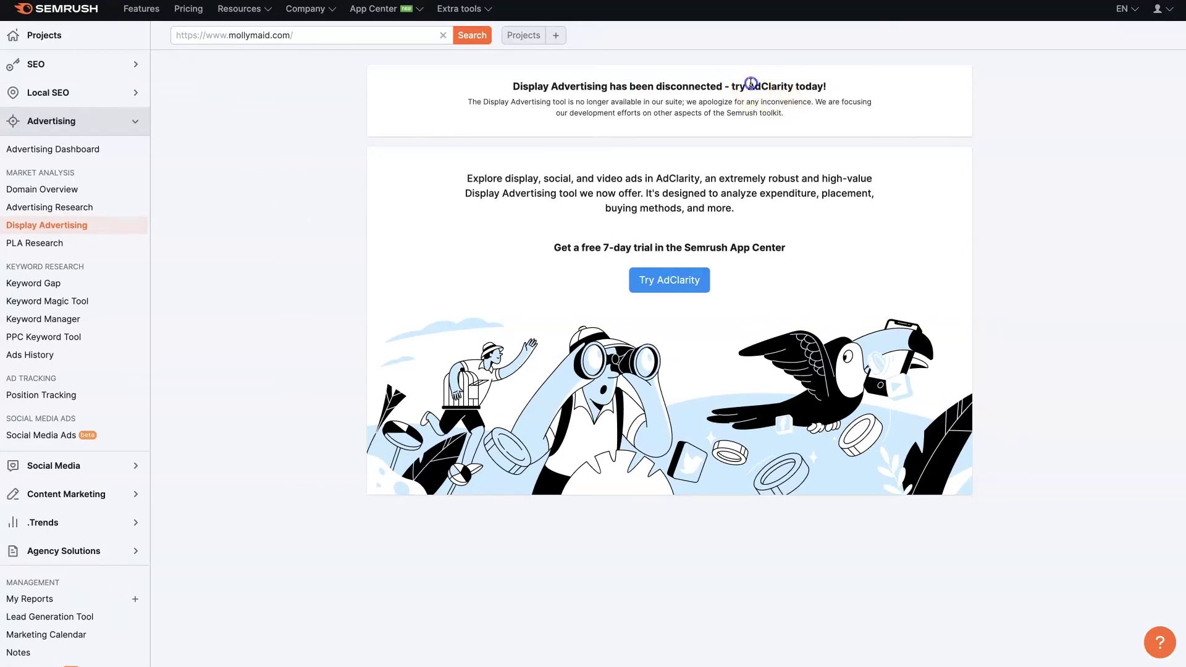
{"action": "left_click_drag", "start_coordinate": [748, 86], "coordinate": [791, 88]}
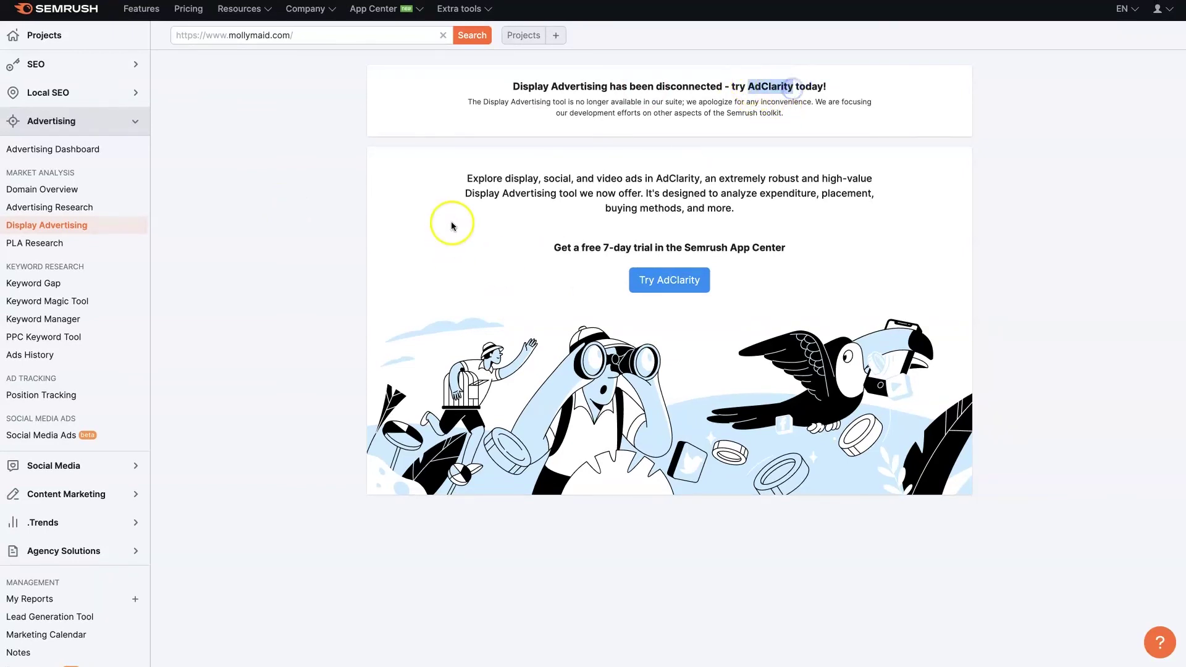
{"action": "left_click", "coordinate": [267, 151]}
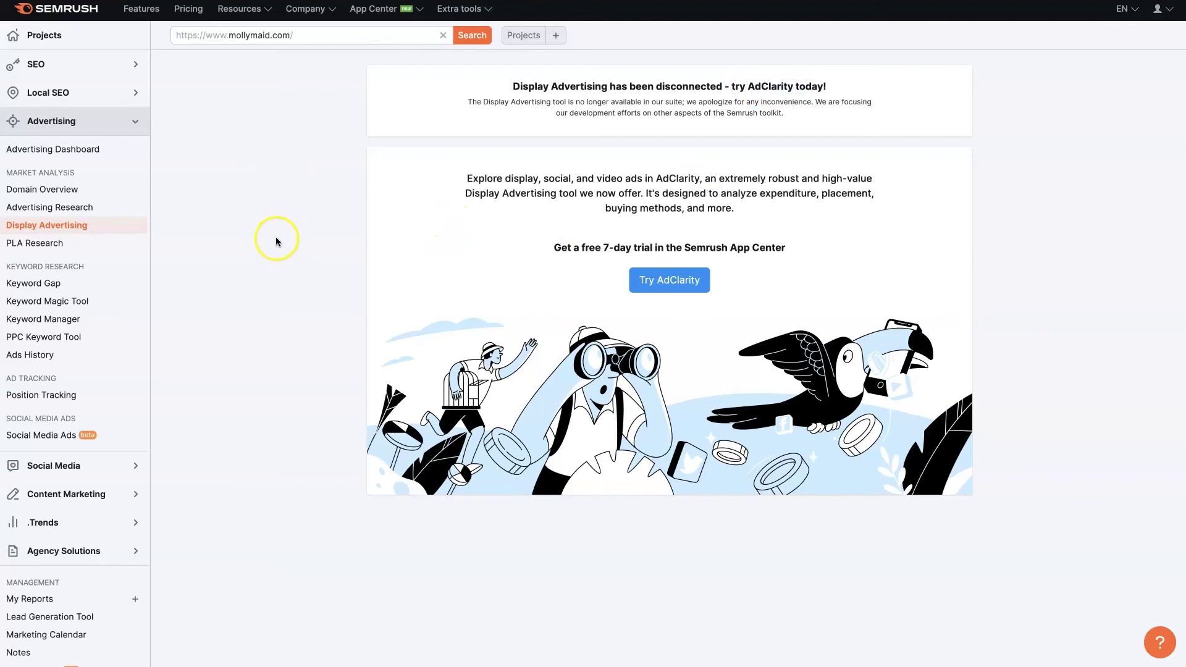